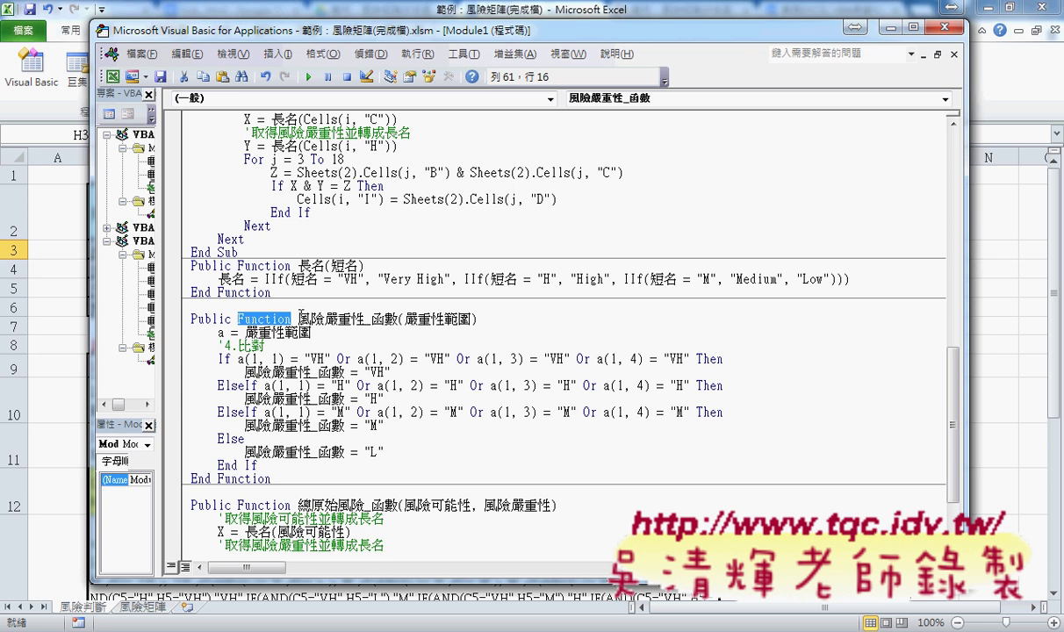
- Annotate the 風險嚴重性_函數 code: the four-cell range passes as 嚴重性範圍 into variable a
drag(298, 319, 472, 320)
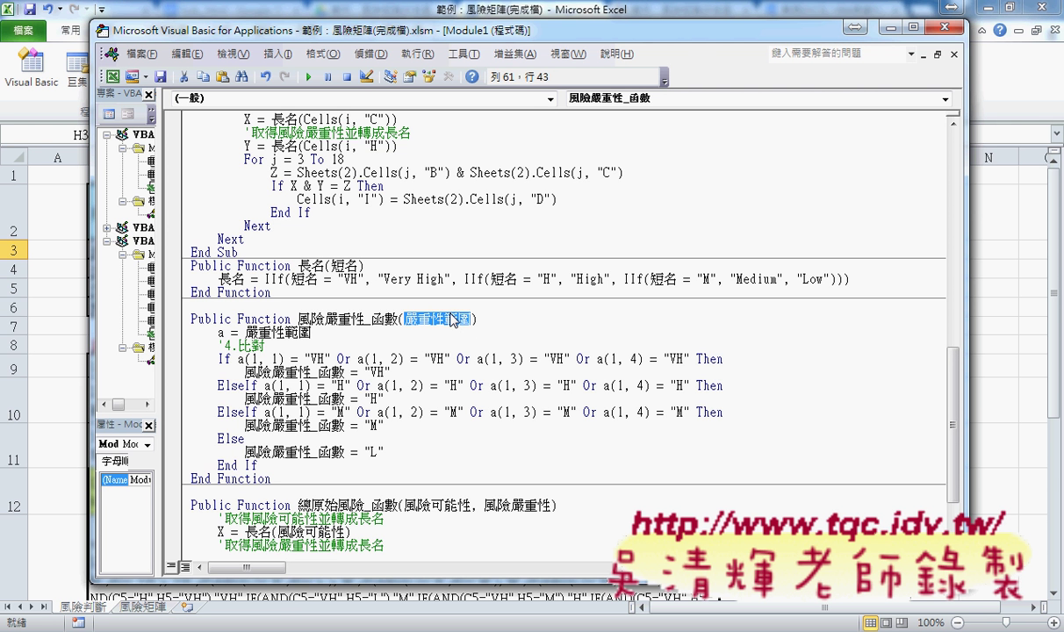
drag(453, 320, 457, 322)
drag(443, 234, 654, 230)
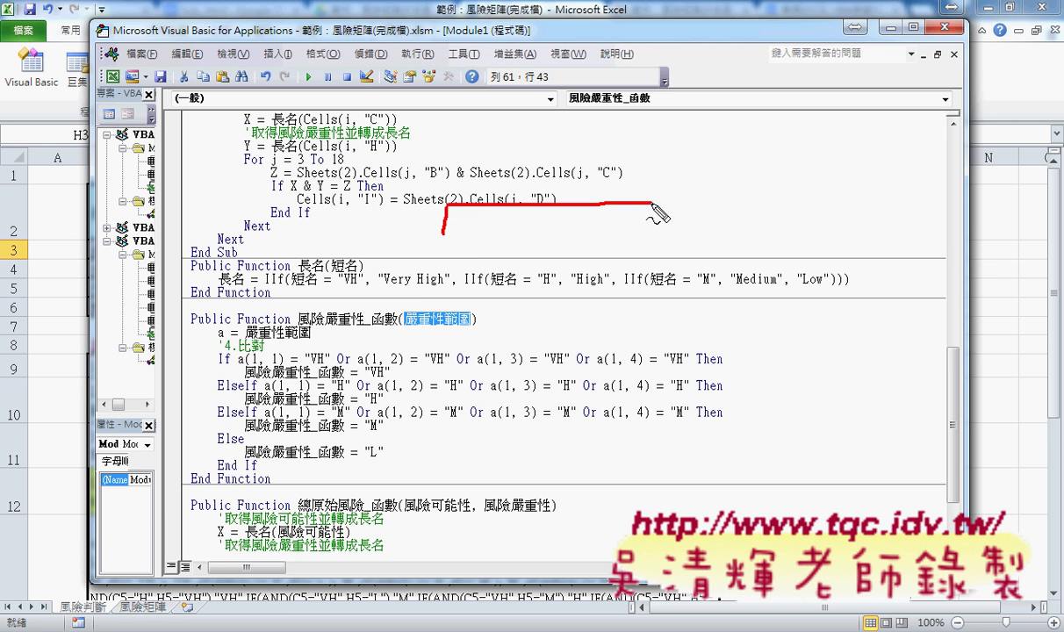
drag(443, 233, 659, 234)
mouse_move(537, 232)
mouse_down()
mouse_move(538, 205)
mouse_move(484, 233)
mouse_up()
drag(605, 206, 605, 234)
mouse_move(485, 237)
mouse_down()
mouse_move(448, 290)
mouse_move(459, 293)
mouse_up()
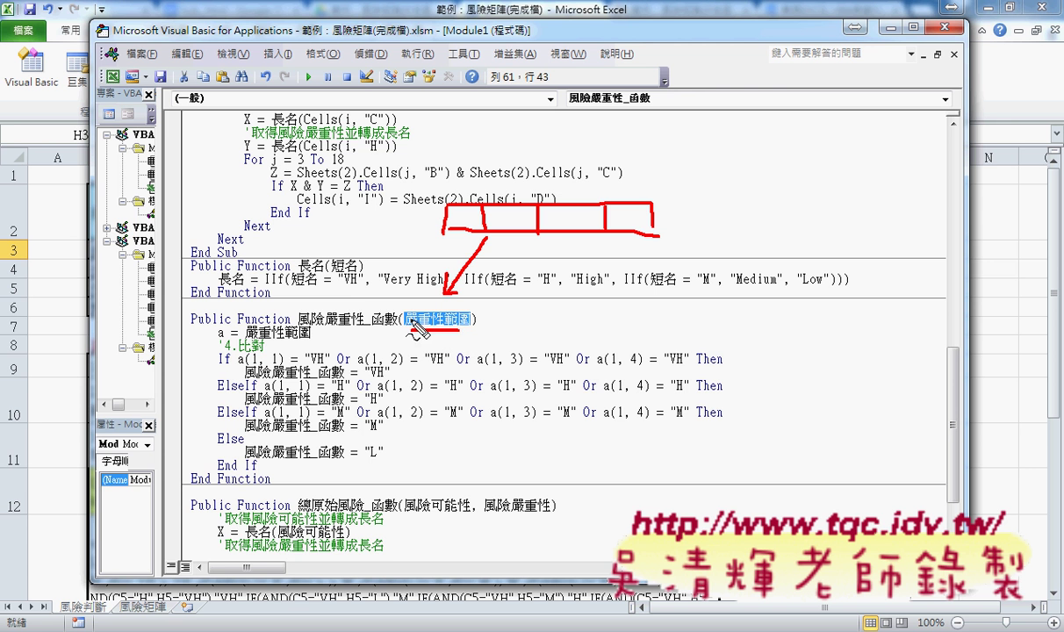
drag(410, 332, 457, 332)
drag(312, 336, 235, 344)
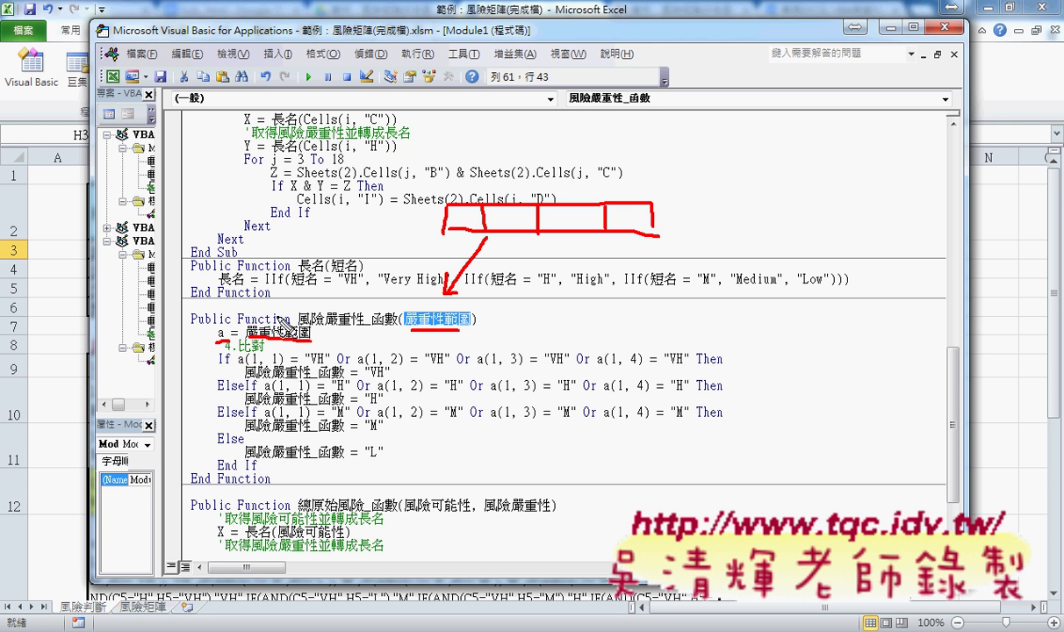
drag(280, 317, 243, 319)
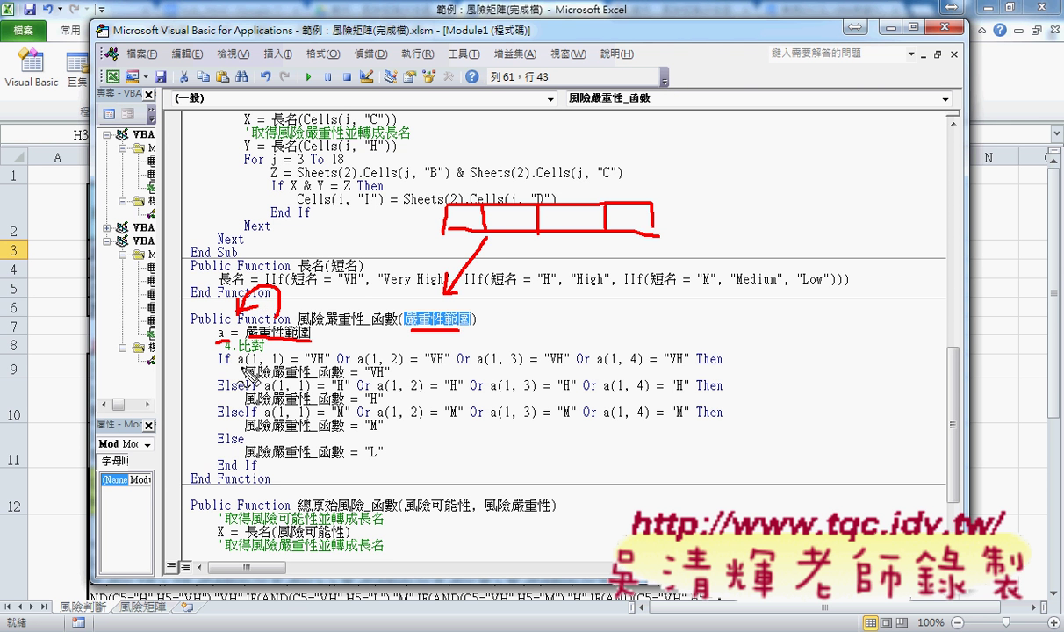
- Mark the If/ElseIf branches returning VH, H, M, or else L, then erase the annotations
drag(239, 369, 295, 368)
drag(300, 363, 392, 368)
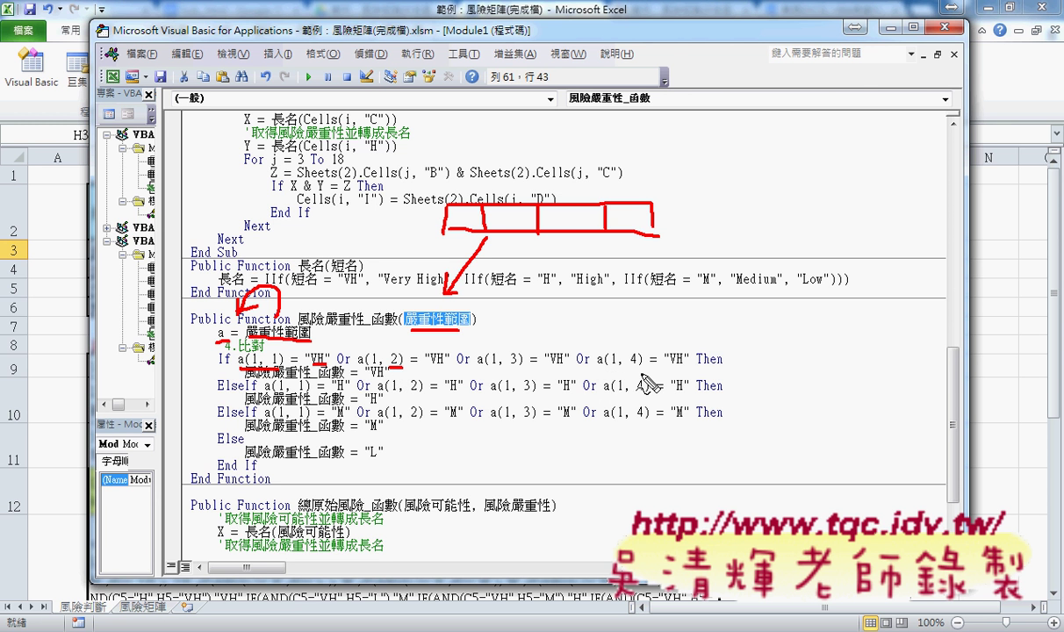
drag(672, 361, 686, 359)
mouse_move(348, 380)
mouse_down()
mouse_move(153, 376)
mouse_move(290, 320)
mouse_up()
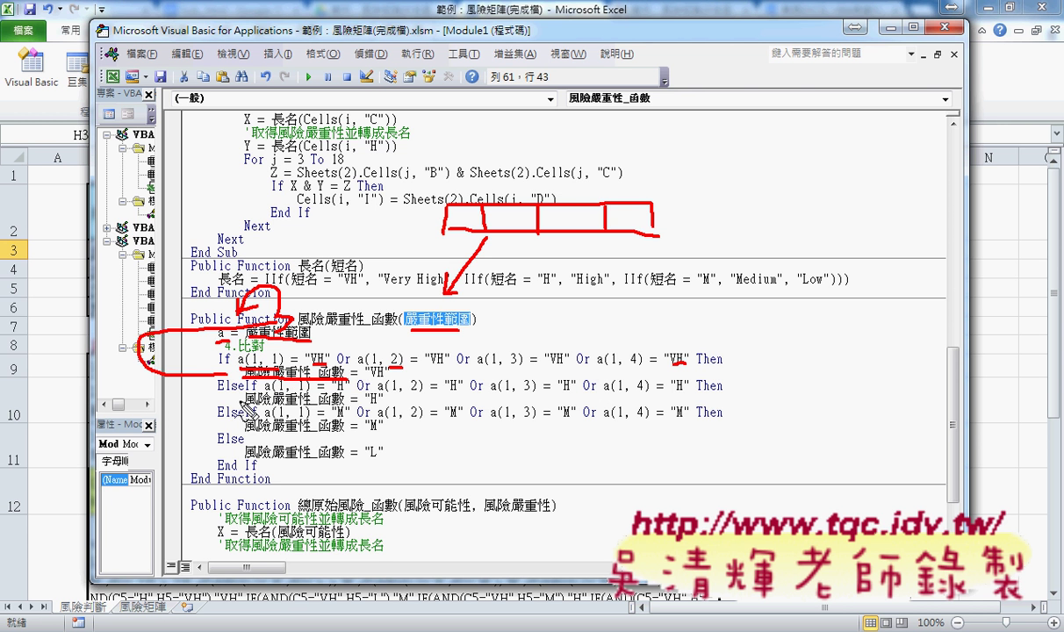
drag(218, 393, 243, 392)
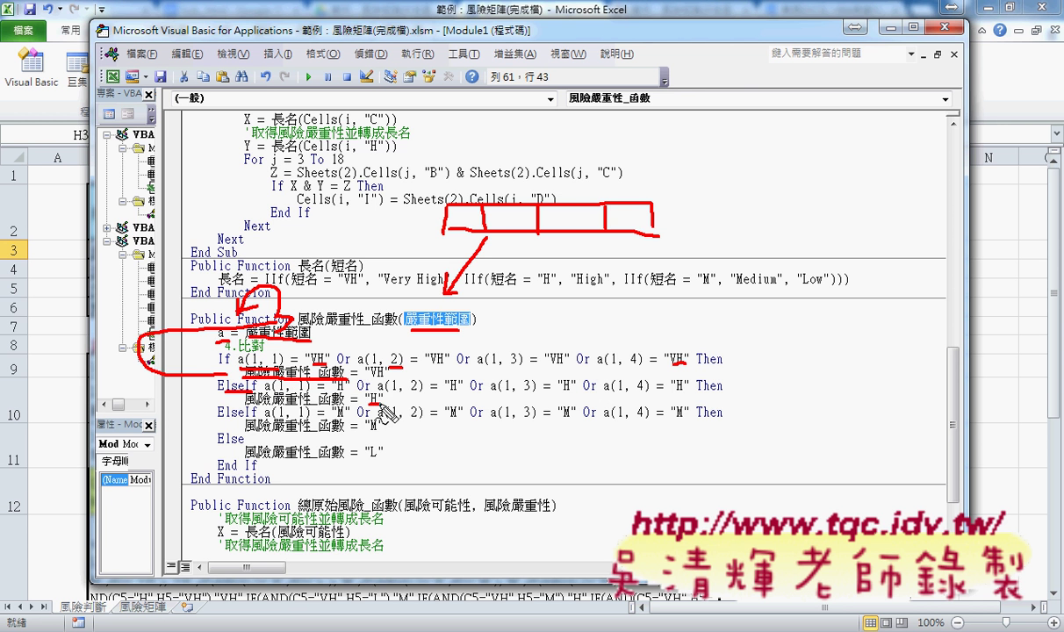
drag(371, 403, 383, 402)
drag(227, 416, 256, 415)
drag(367, 459, 383, 458)
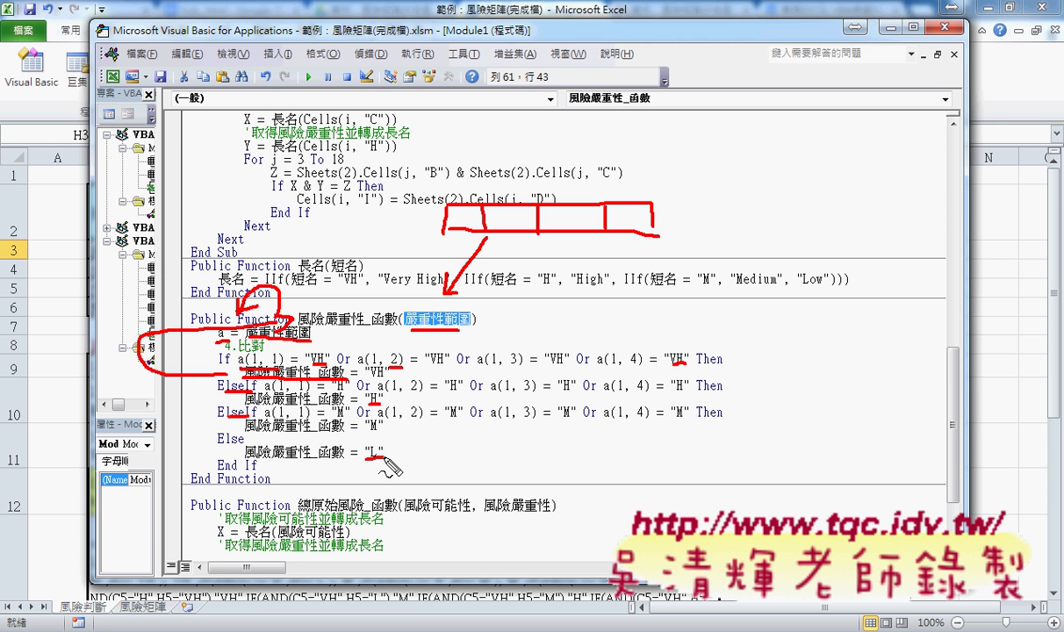
key(Escape)
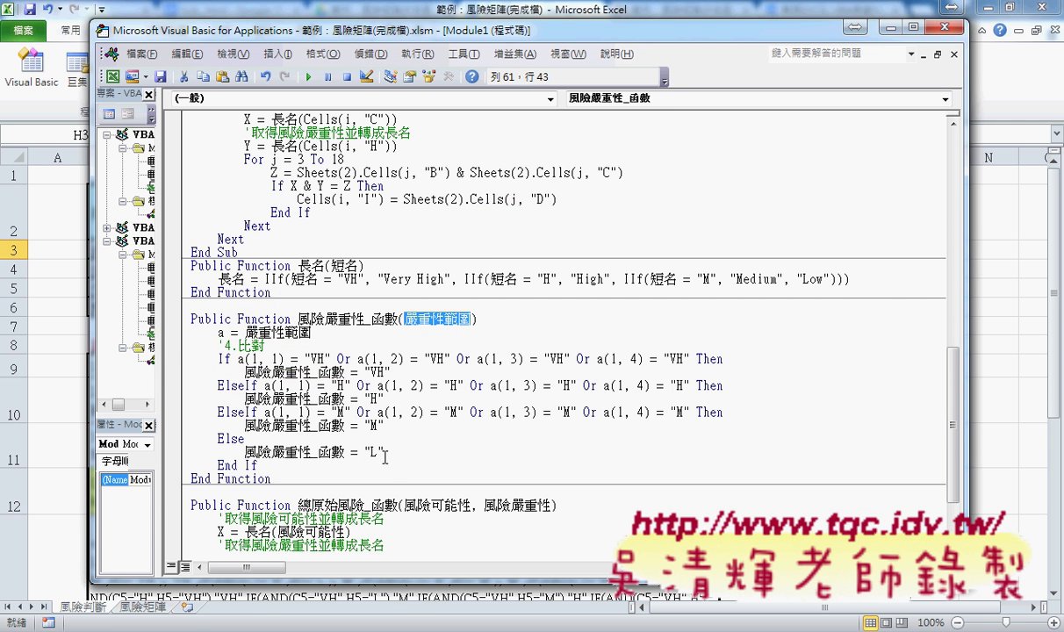
- Back on the worksheet, review the original long nested IF formula in the note
key(alt+F11)
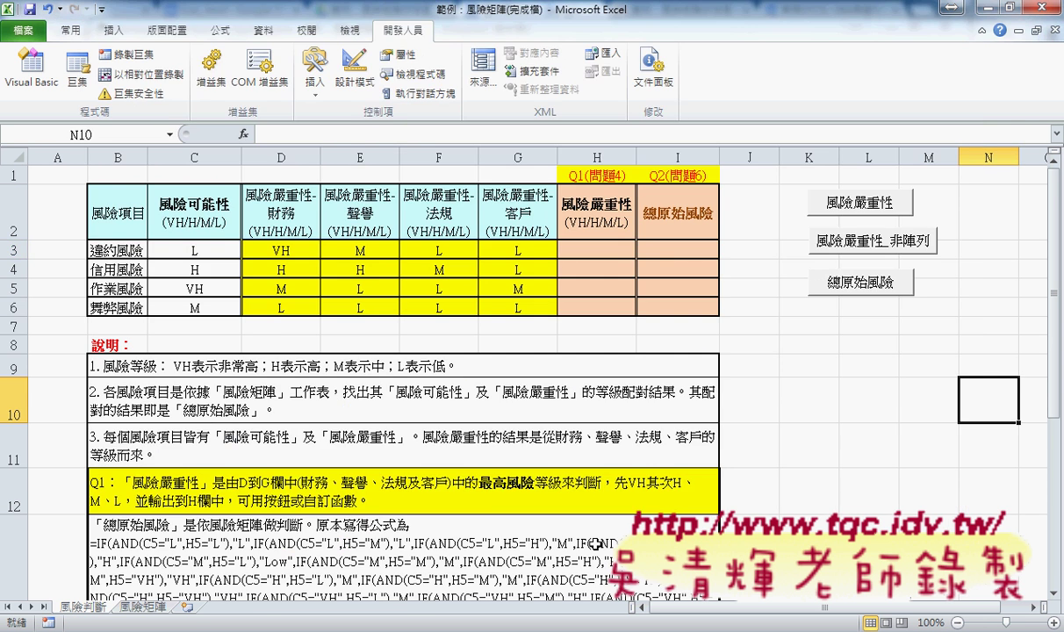
scroll(999, 152, down, 1)
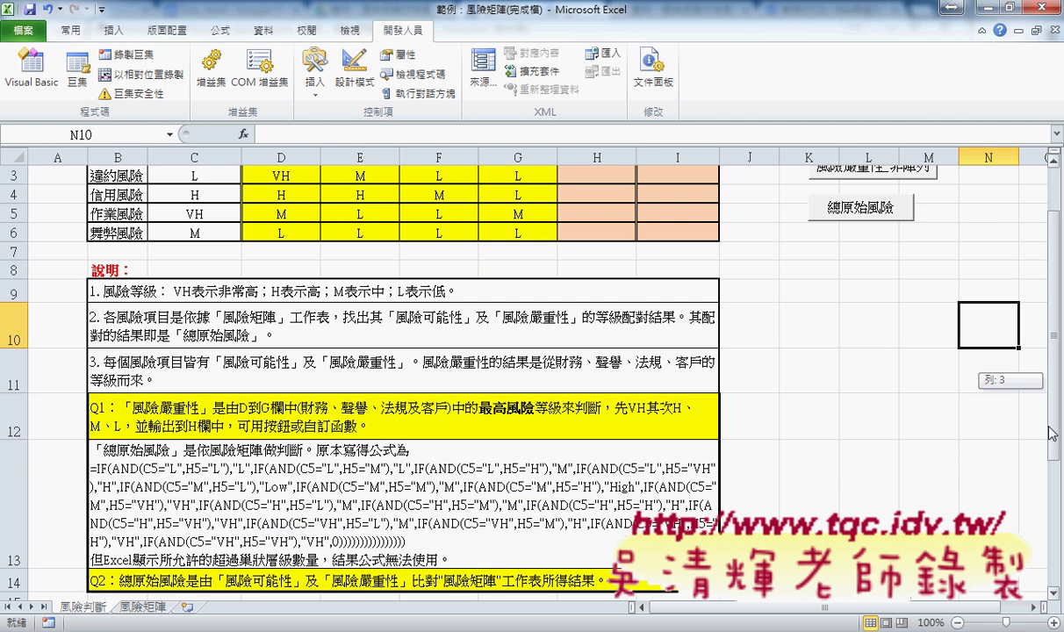
click(373, 512)
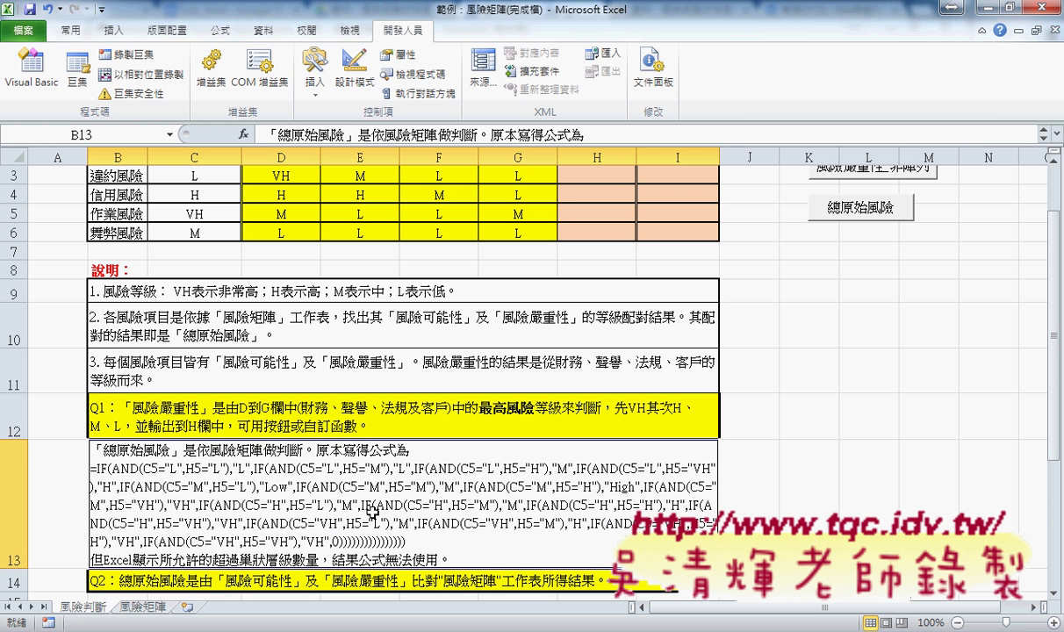
double_click(398, 518)
drag(406, 542, 91, 466)
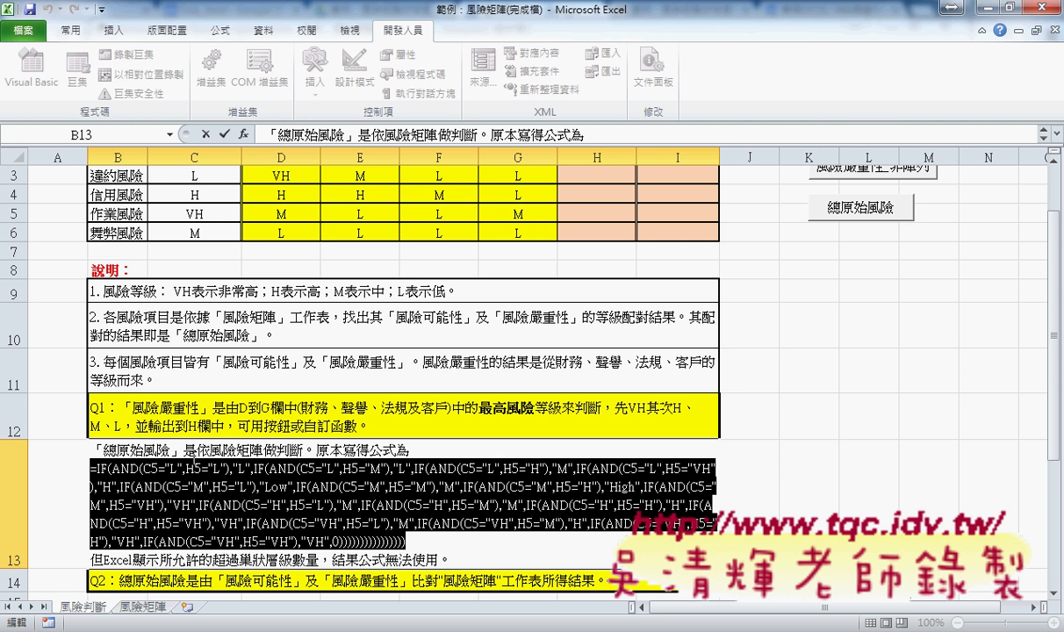
click(728, 370)
scroll(756, 353, up, 1)
- Enter =風險嚴重性_函數(D3:G3) in H3 and fill it down to H6
click(609, 250)
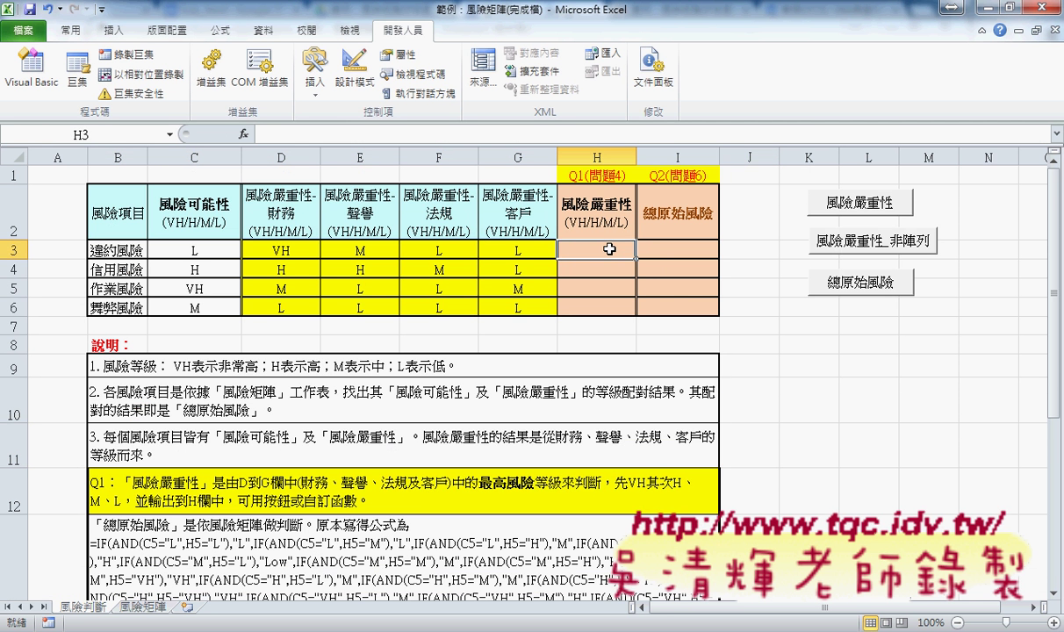
click(243, 133)
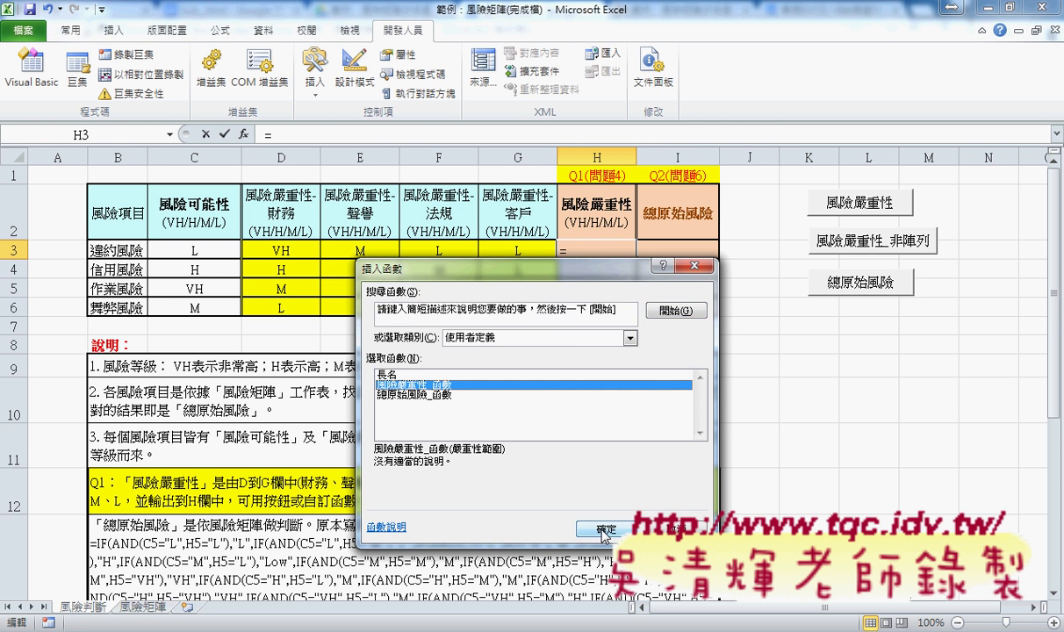
click(498, 385)
double_click(497, 384)
drag(279, 250, 512, 249)
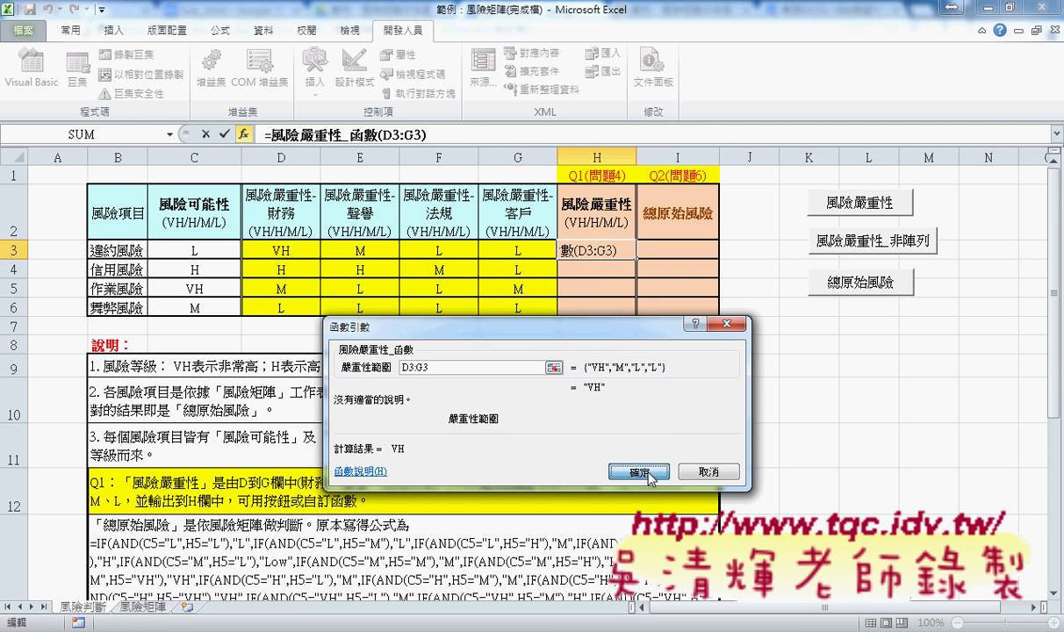
click(620, 451)
drag(635, 259, 631, 314)
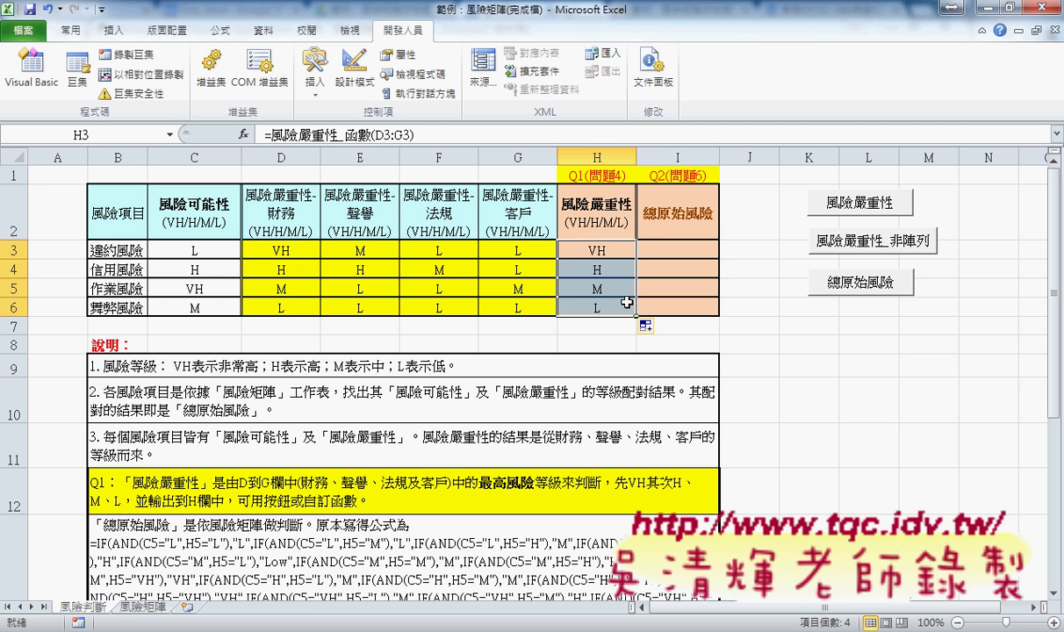
click(580, 250)
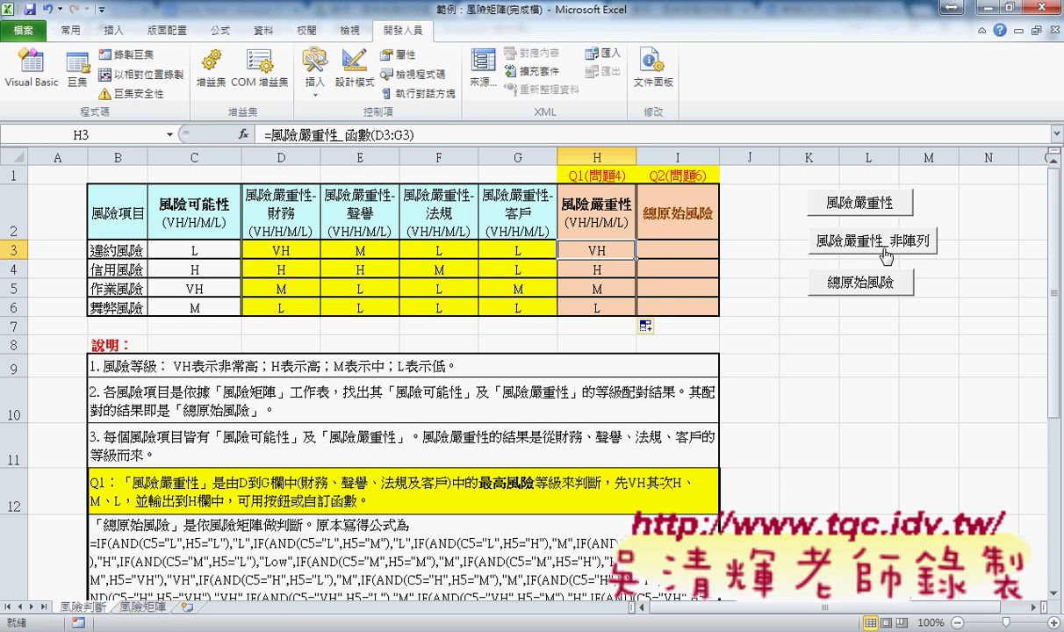
- Clear H3:H6 and run the 風險嚴重性_非陣列 macro to write the severity values
drag(584, 250, 606, 310)
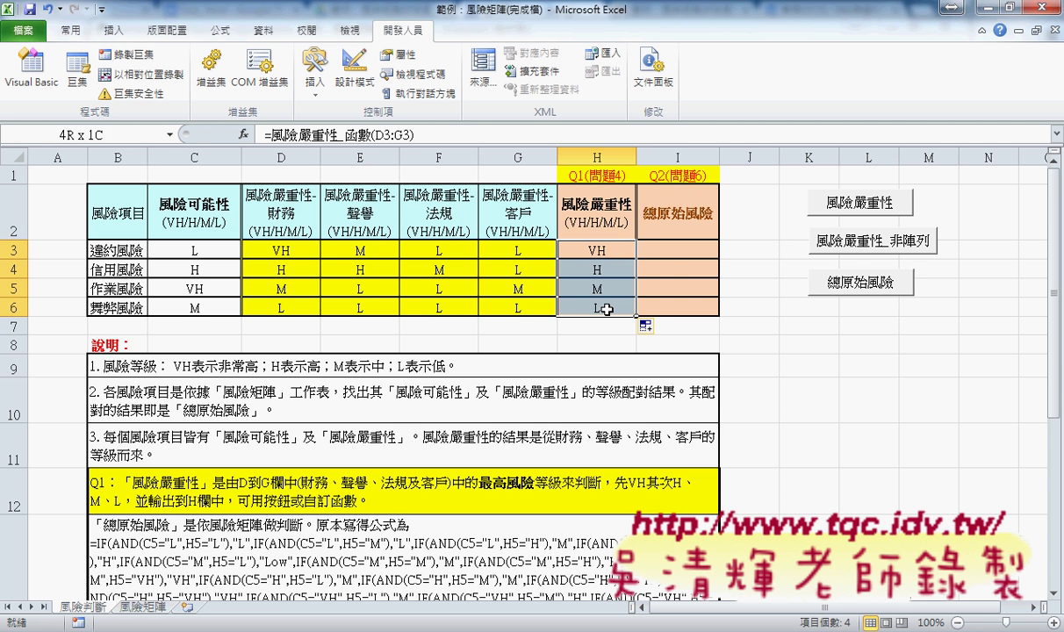
key(Delete)
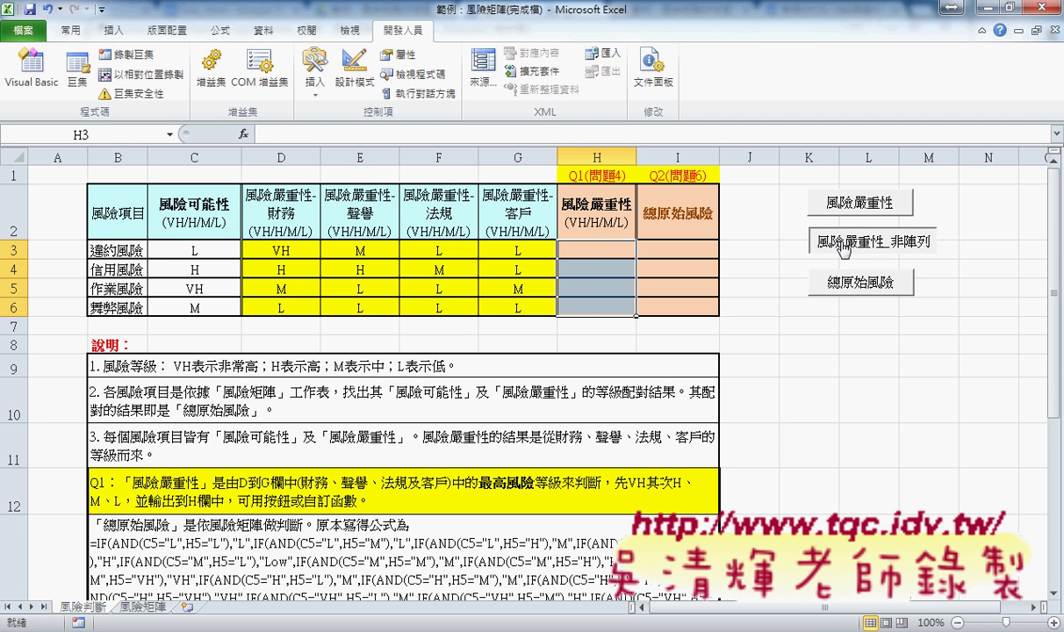
click(819, 239)
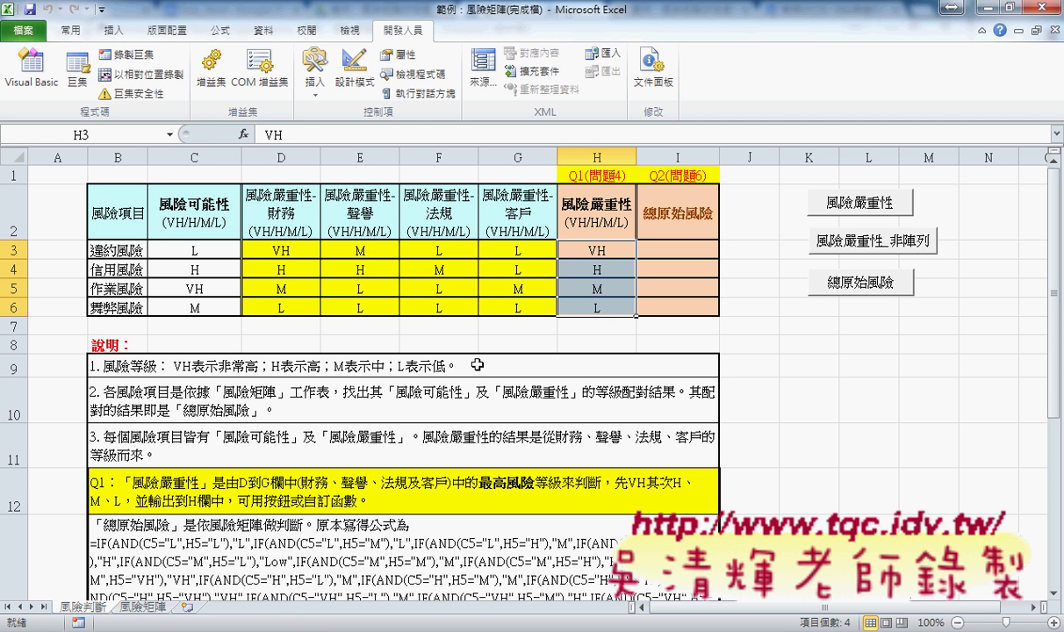
- Review the Q2 note and headers, confirming H3 now holds the plain value VH
scroll(488, 369, down, 2)
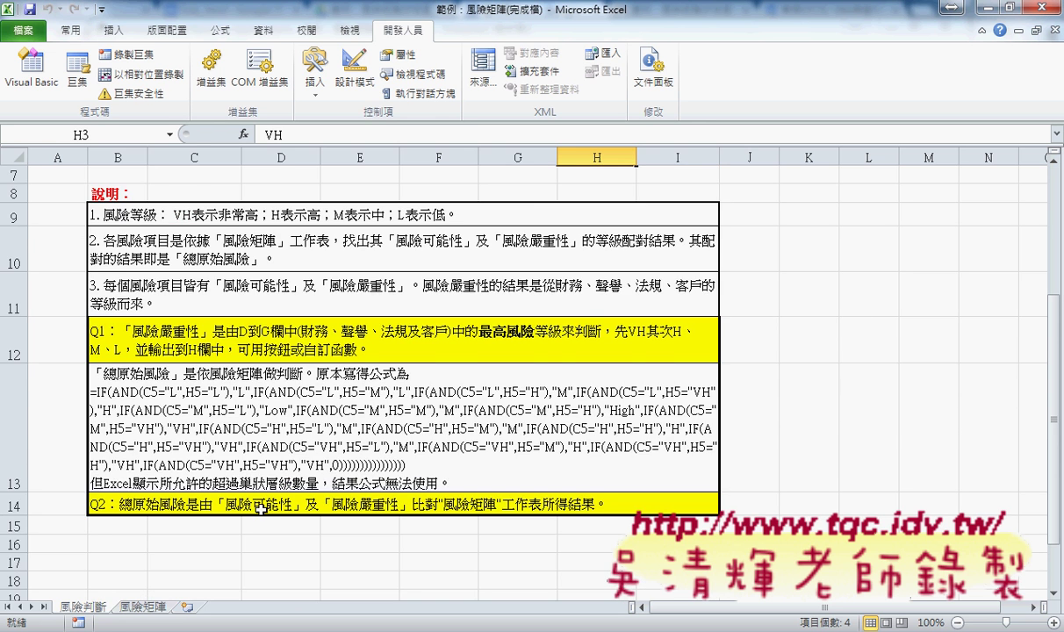
click(250, 503)
scroll(290, 507, up, 1)
scroll(290, 506, up, 1)
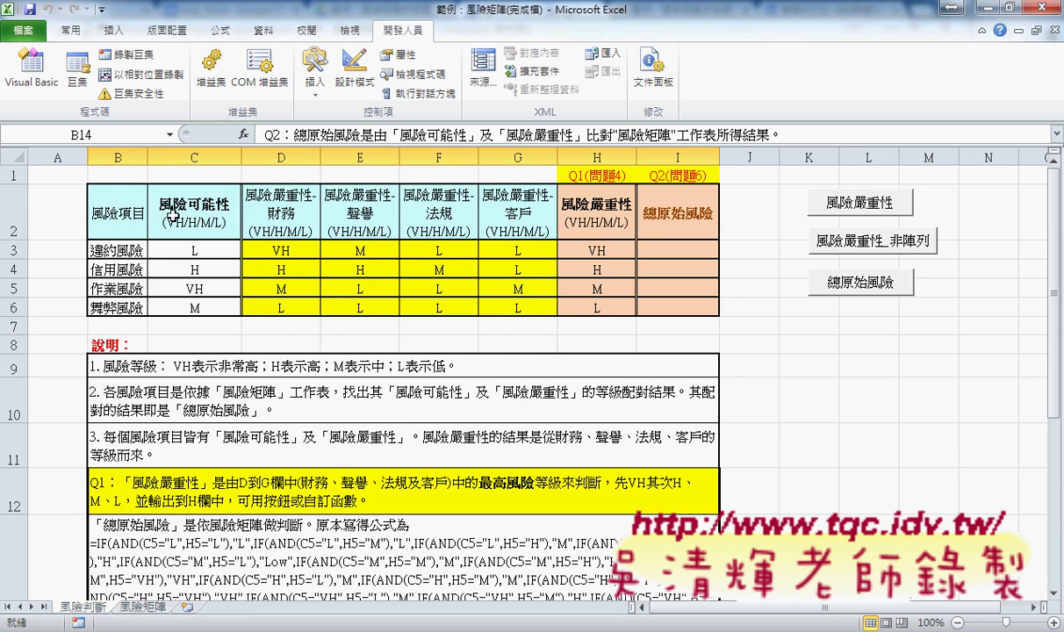
click(167, 204)
scroll(351, 342, down, 3)
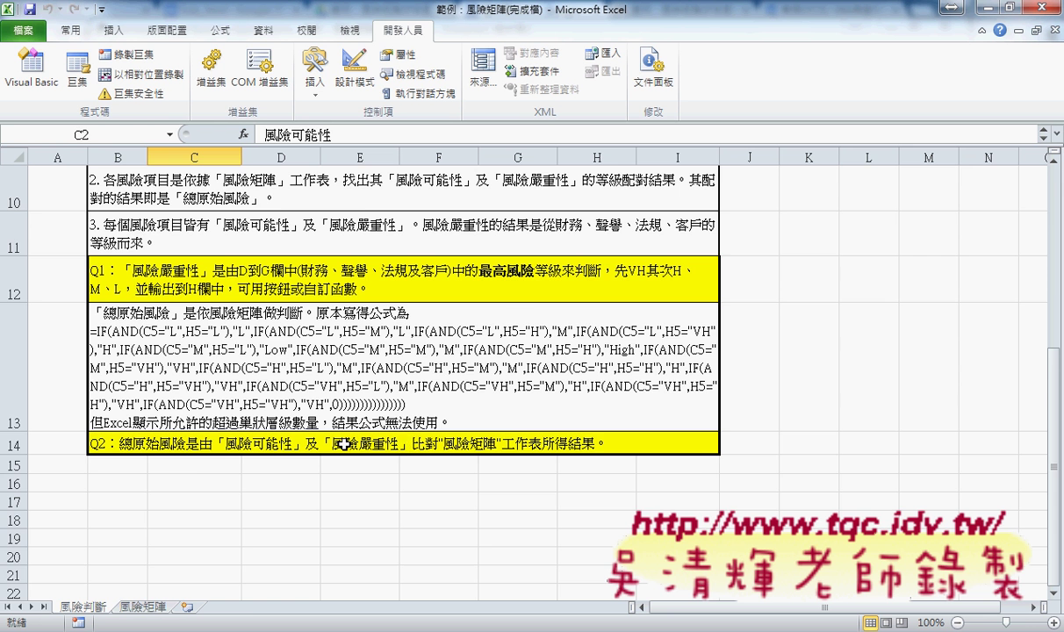
scroll(394, 446, up, 1)
scroll(394, 446, up, 2)
click(571, 202)
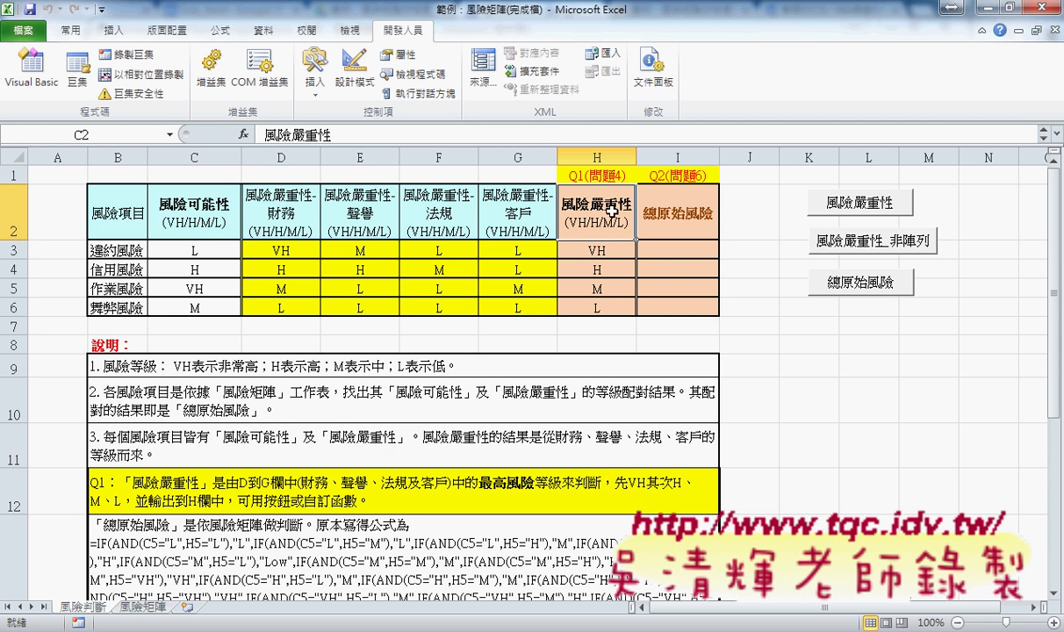
click(199, 246)
click(597, 250)
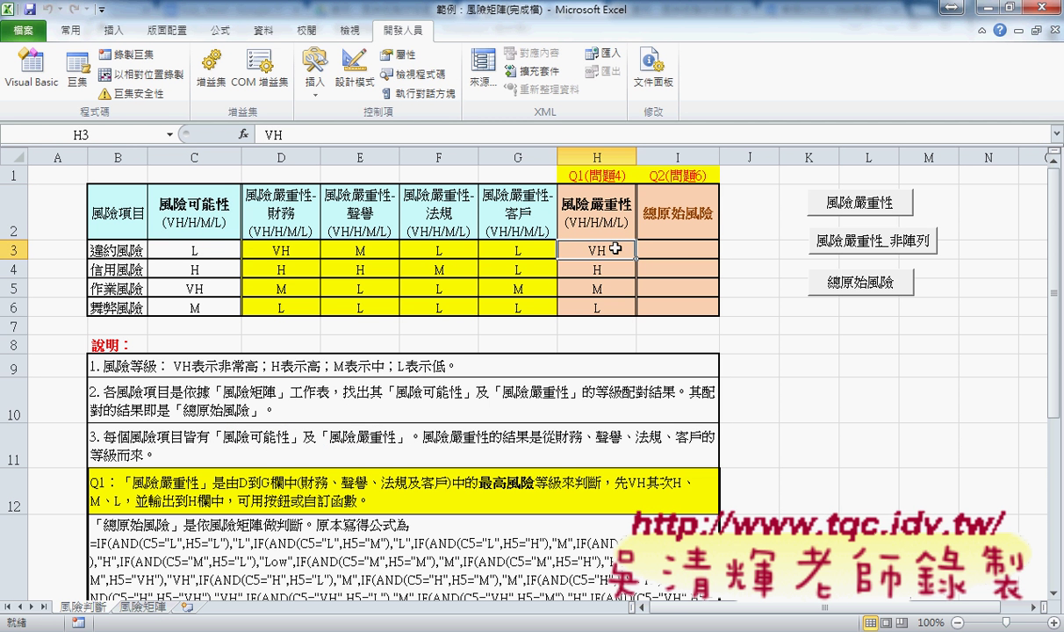
click(690, 253)
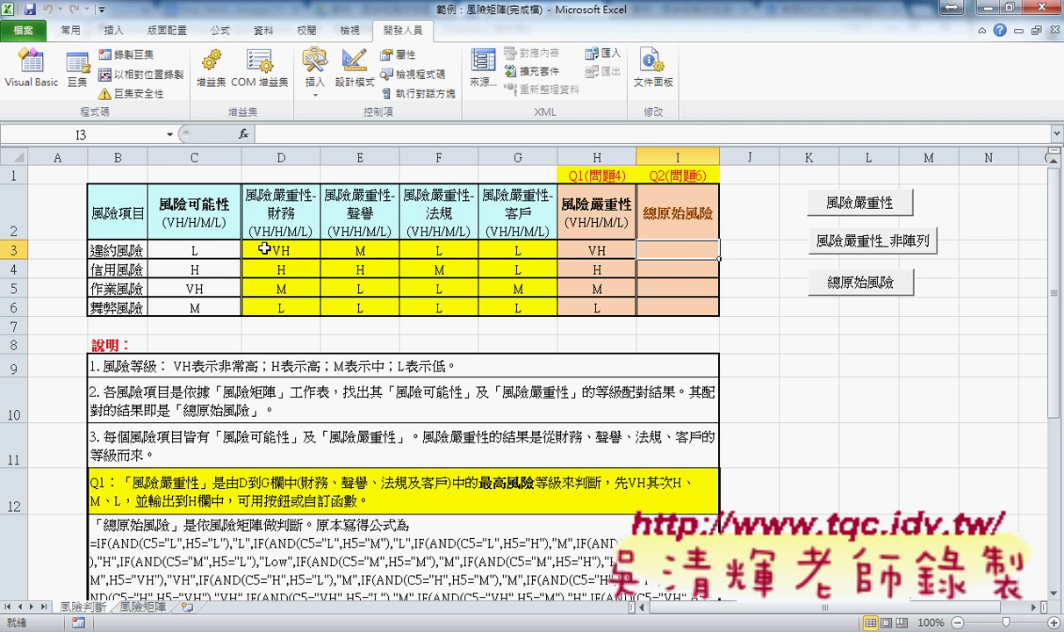
click(199, 245)
click(593, 251)
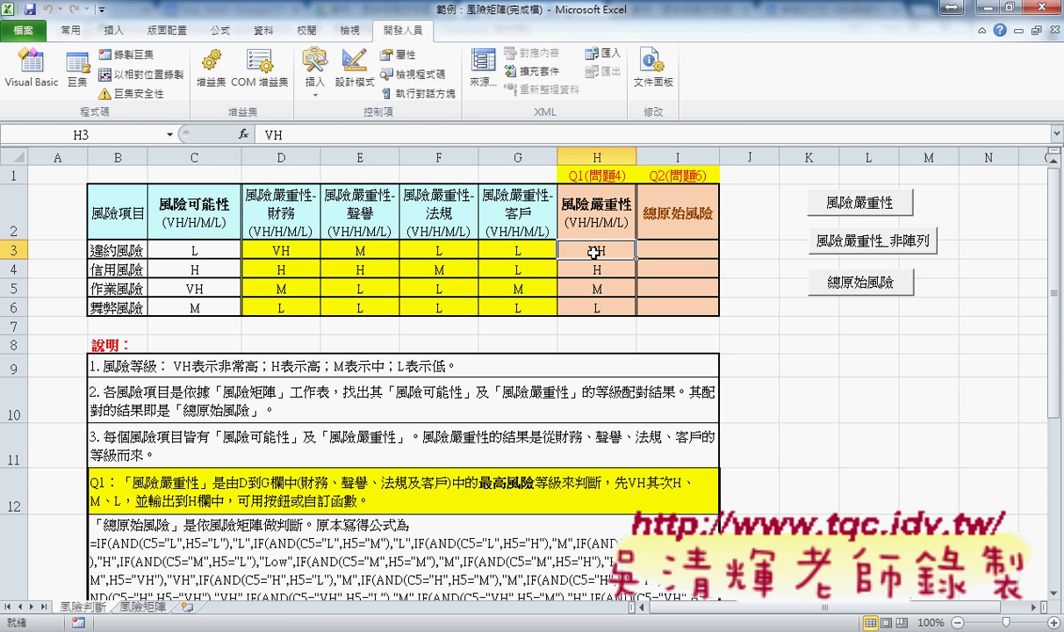
click(144, 607)
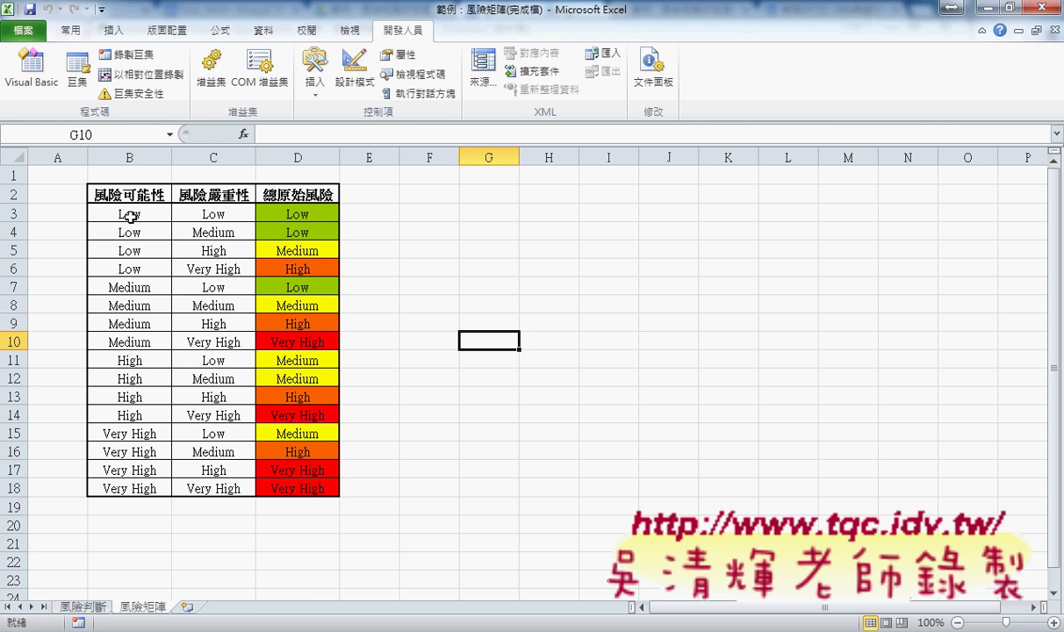
click(82, 605)
click(207, 256)
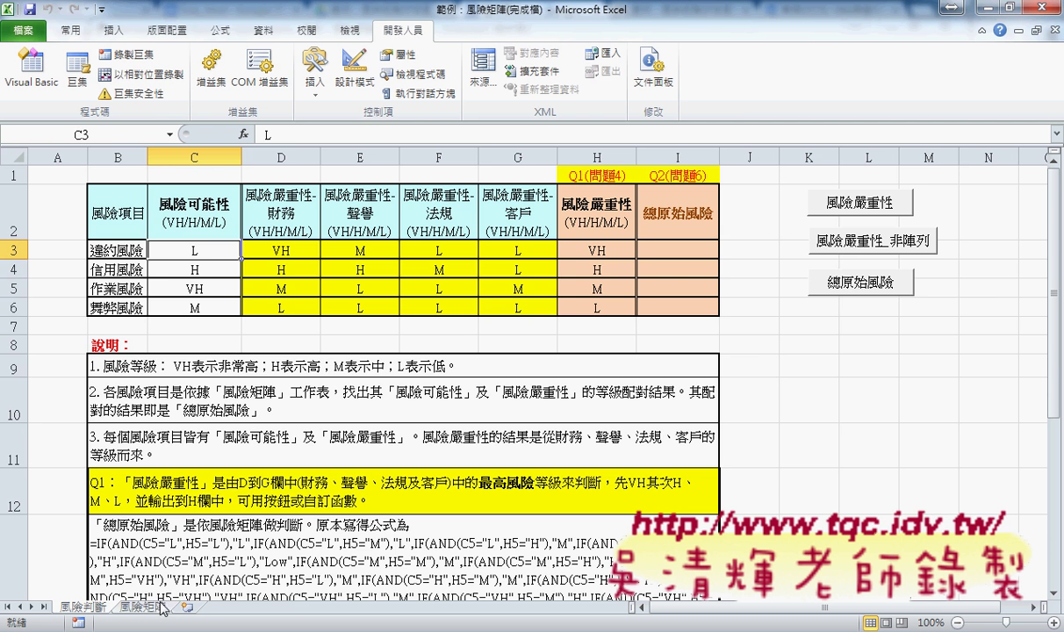
click(598, 256)
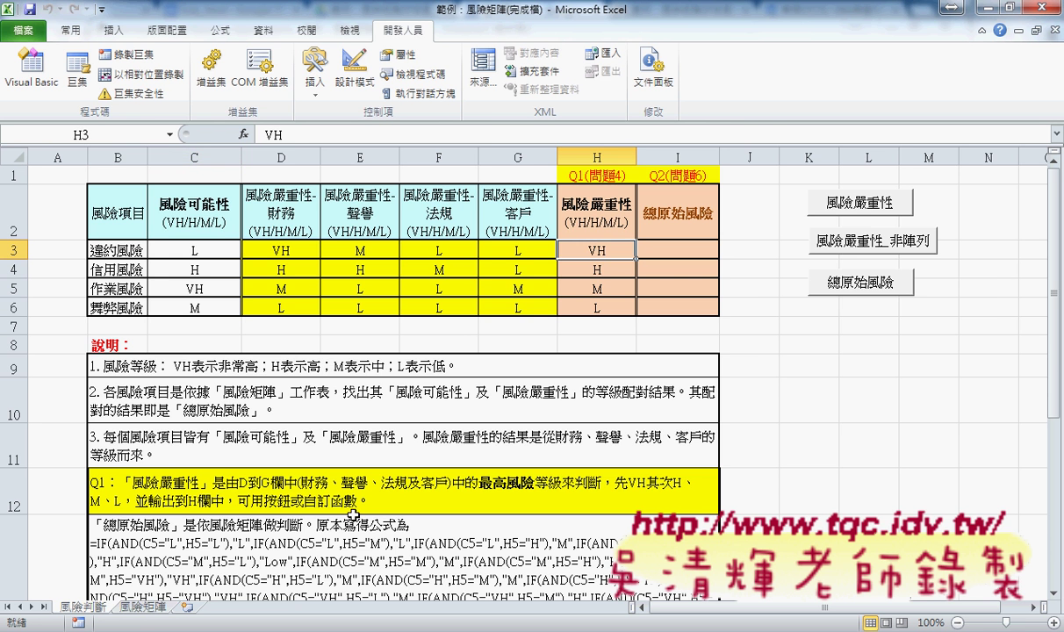
click(142, 610)
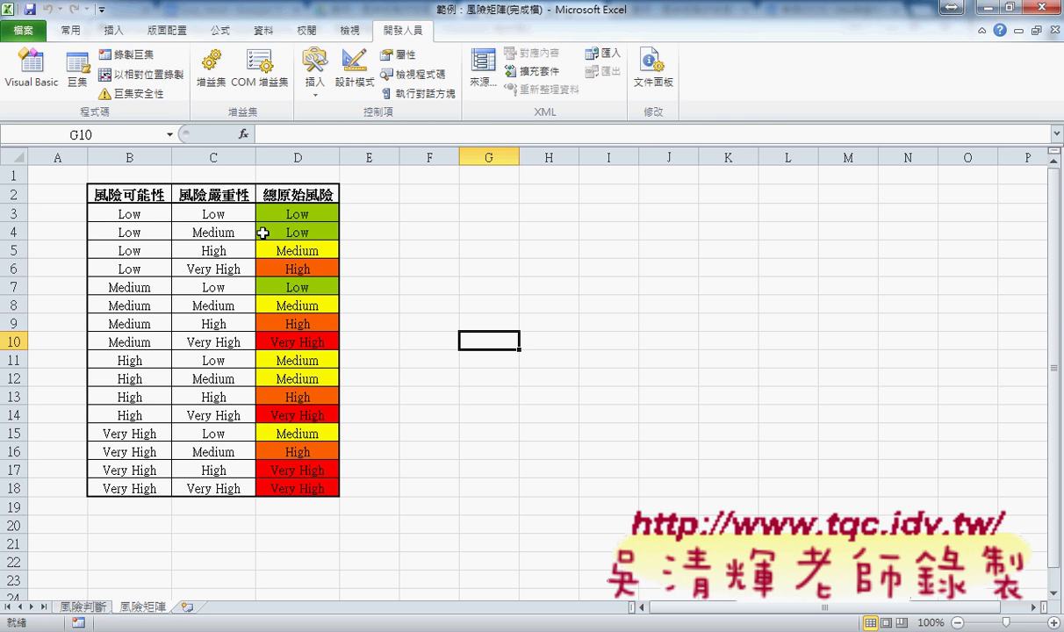
click(146, 217)
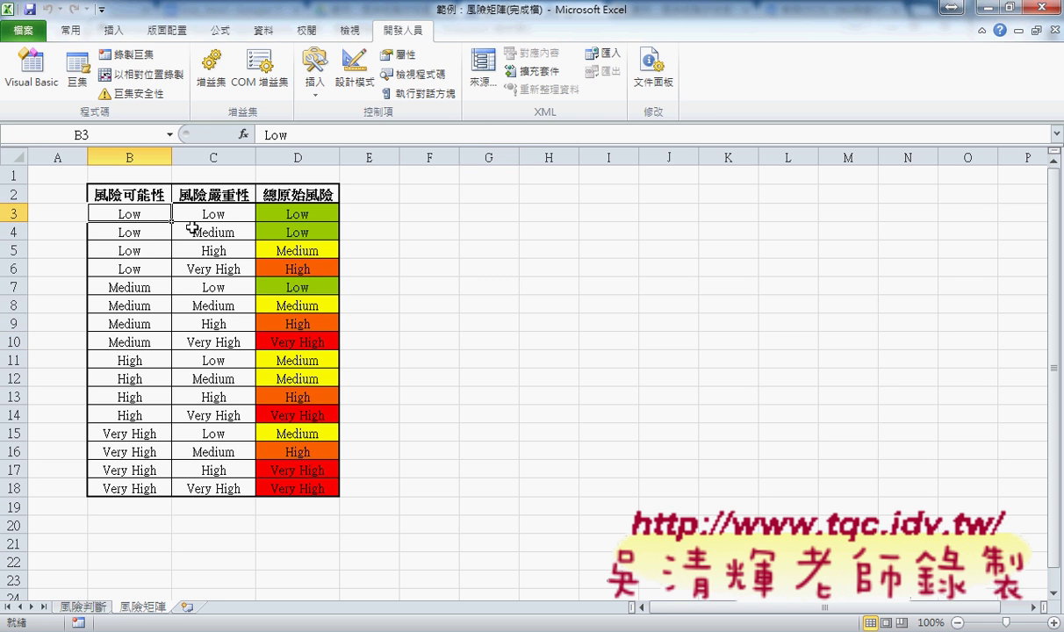
drag(202, 269, 203, 269)
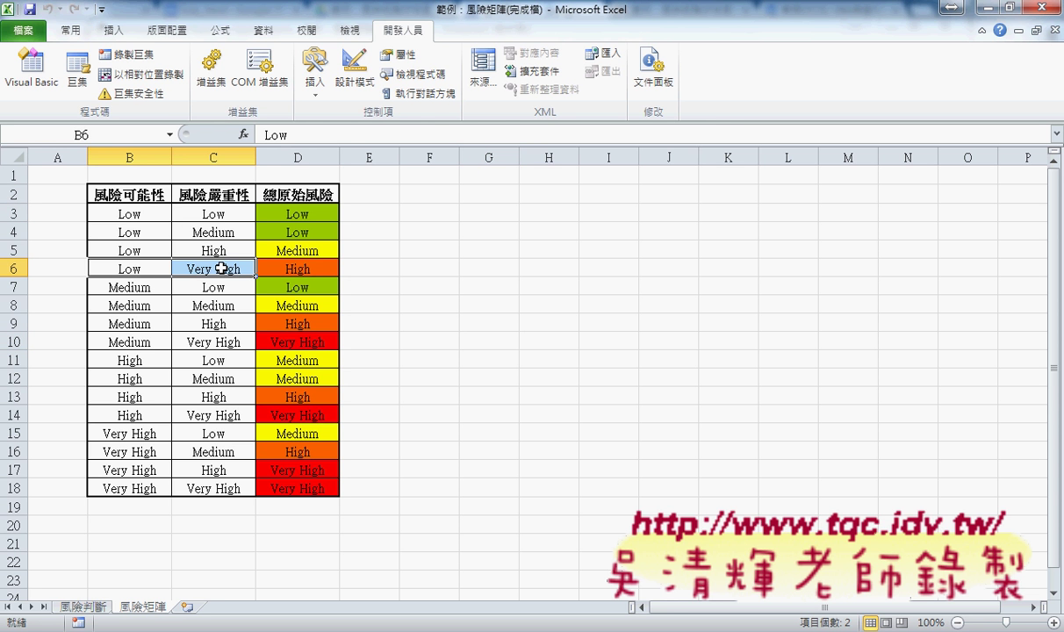
click(322, 270)
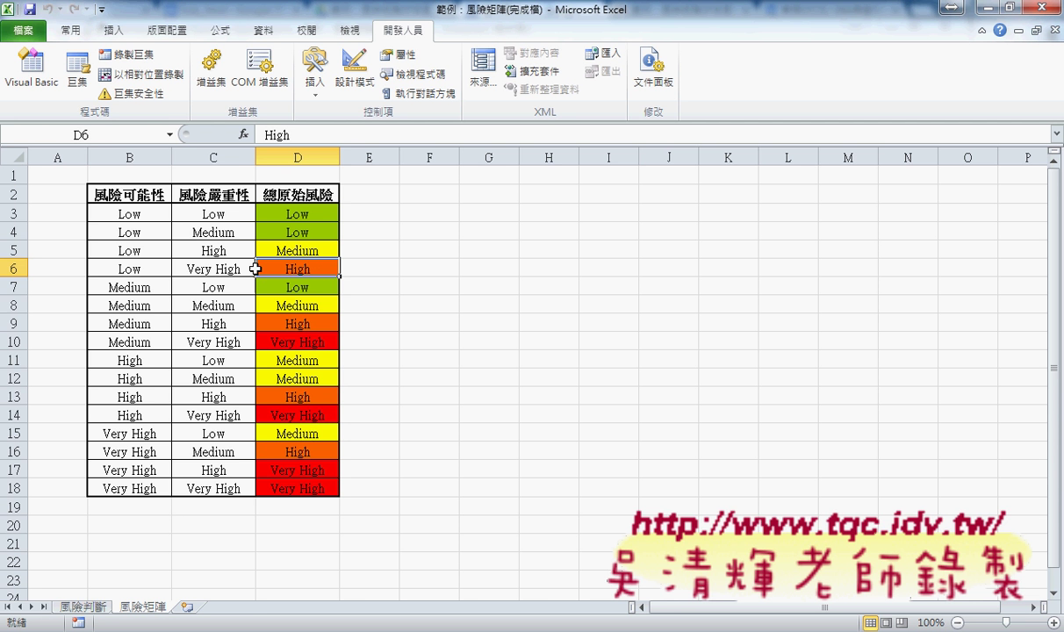
click(84, 608)
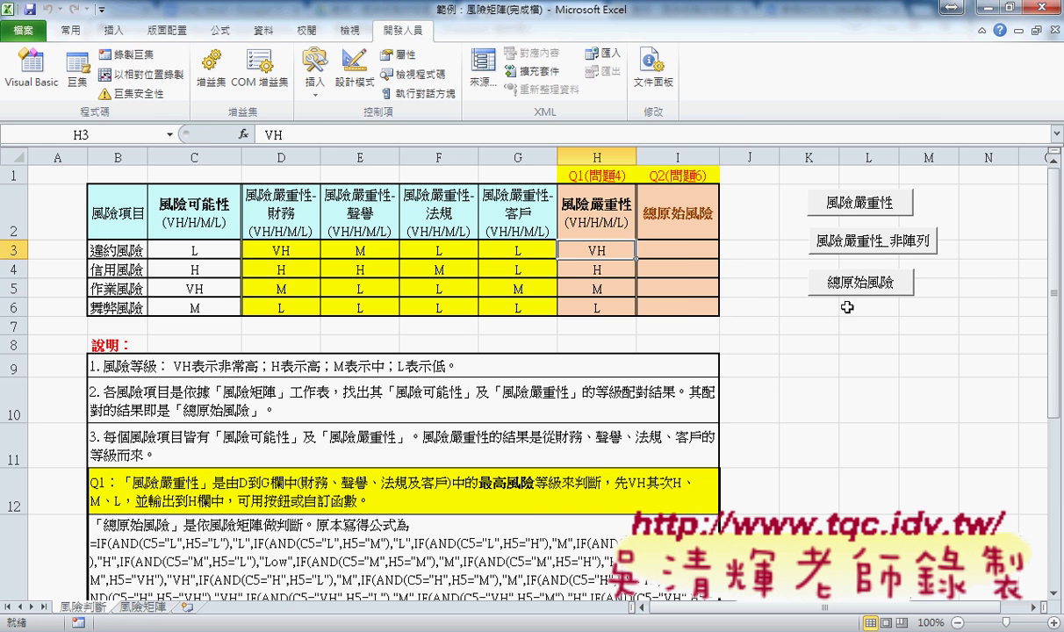
- Run the 總原始風險 macro, then find Low likelihood with Very High severity giving High in the matrix
click(812, 283)
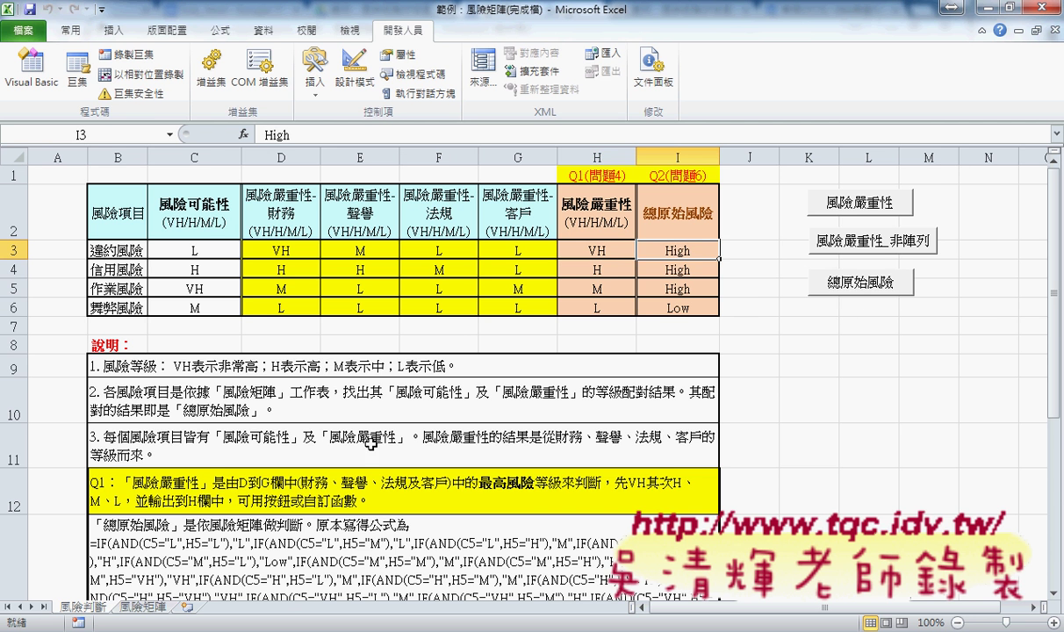
click(142, 606)
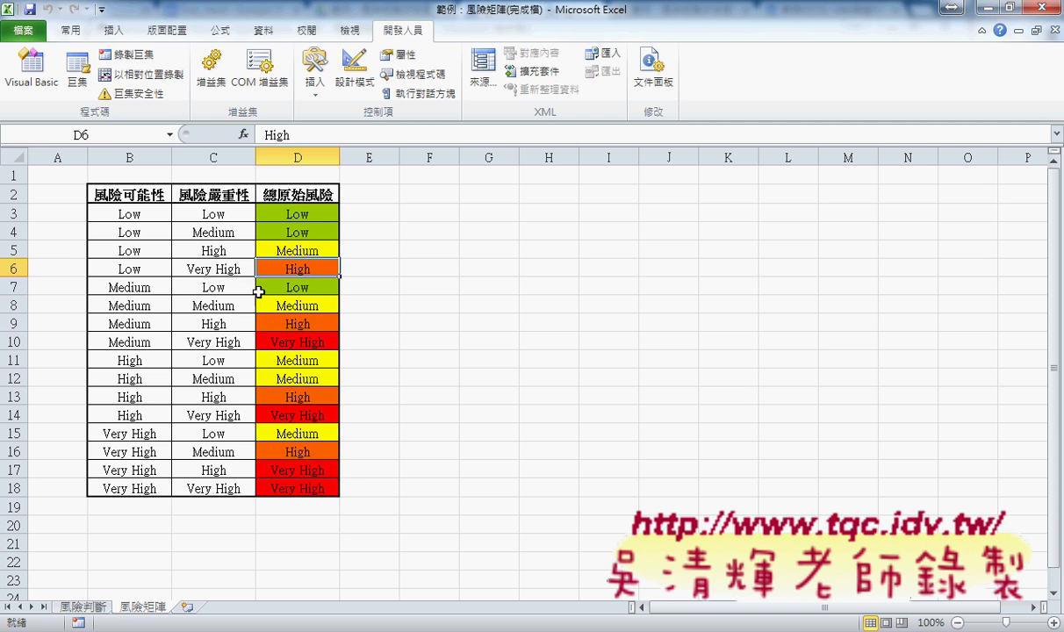
drag(141, 272, 218, 273)
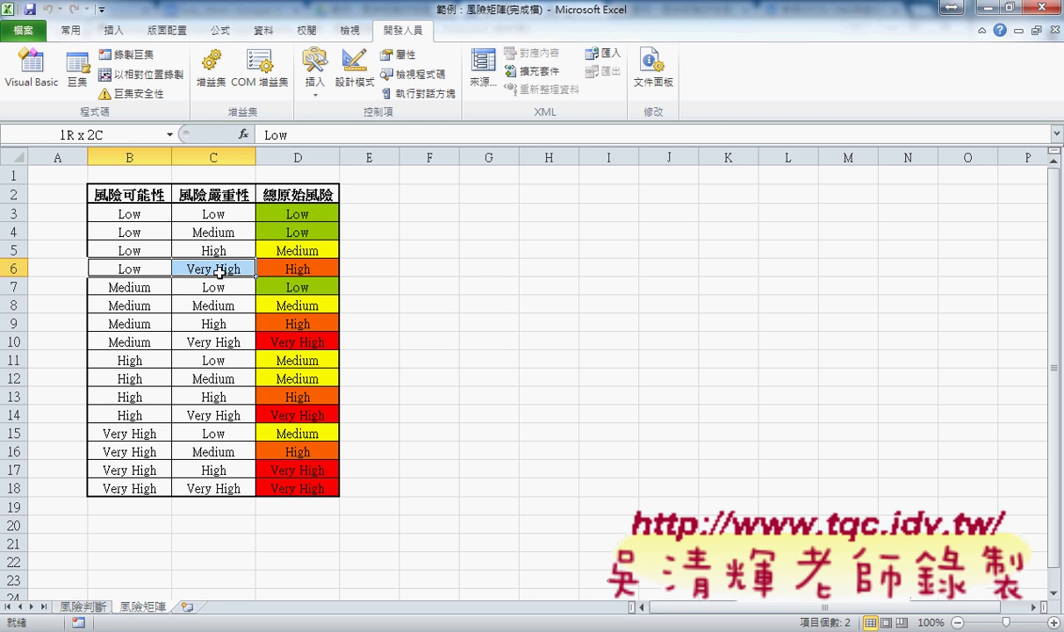
click(308, 270)
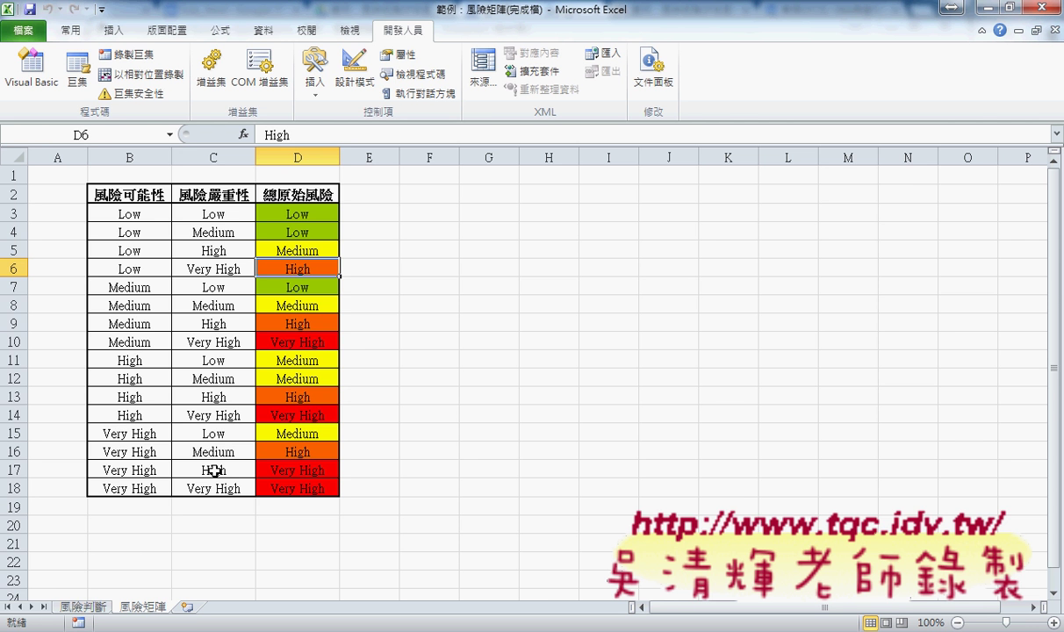
- Cross-check row 3 (likelihood L, severity VH, total High) against the 風險矩陣 sheet
click(83, 607)
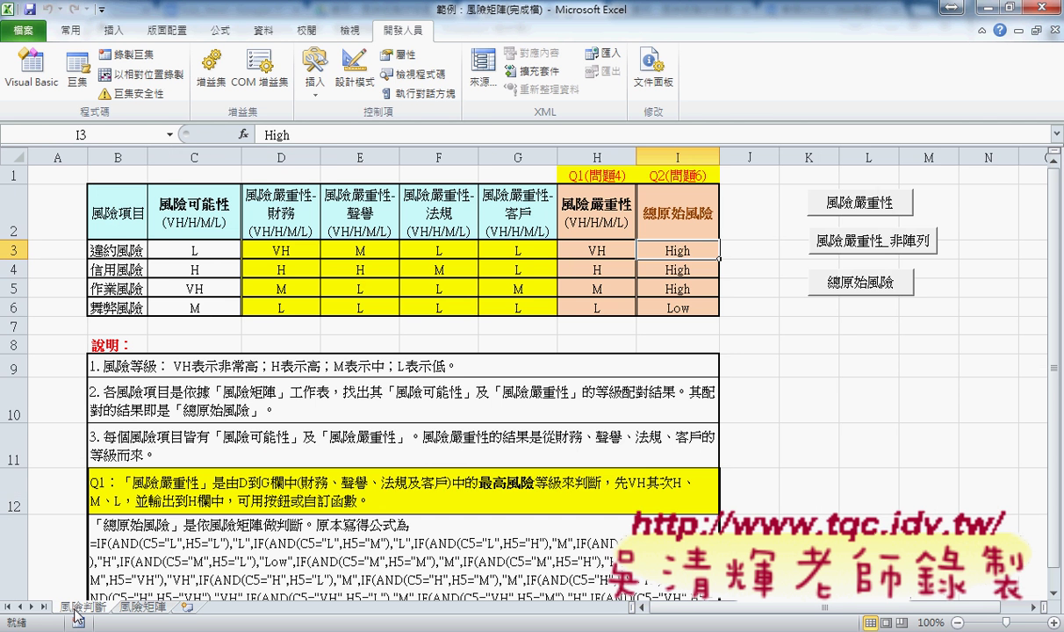
click(193, 246)
click(556, 252)
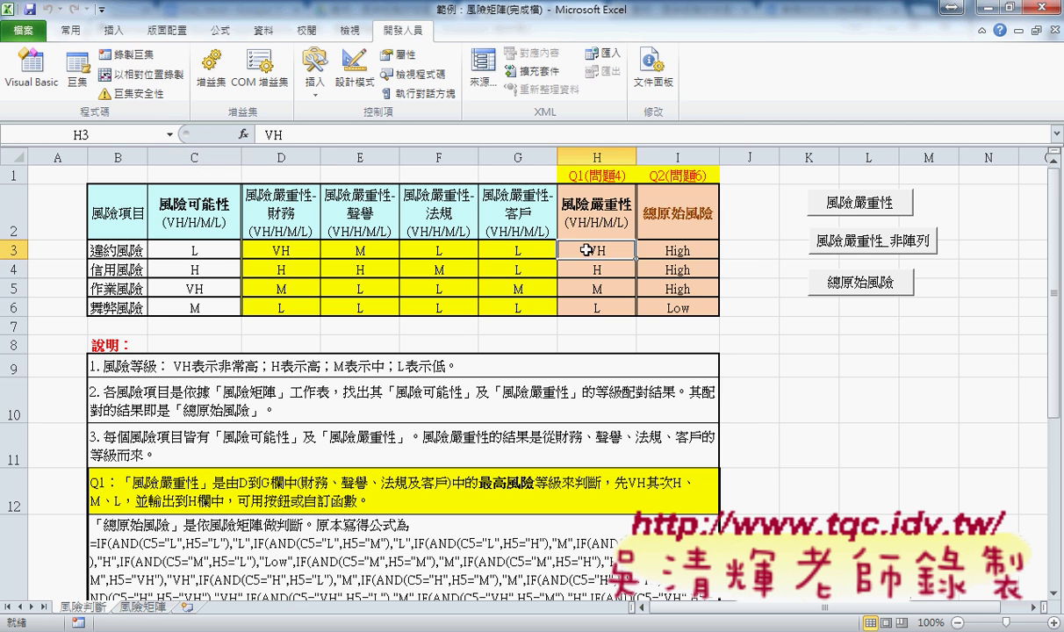
click(683, 252)
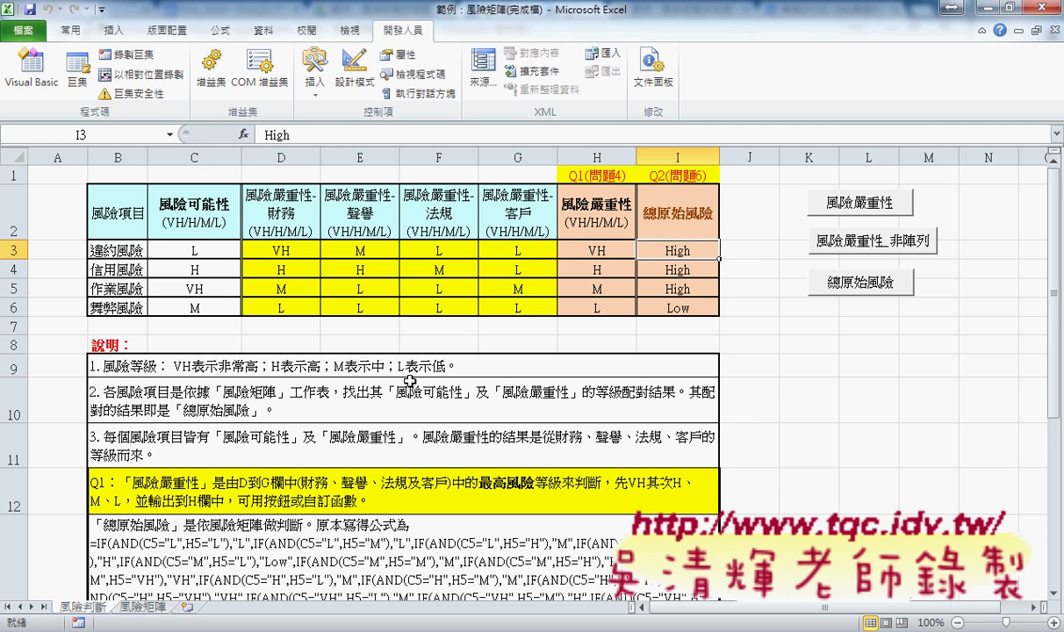
click(139, 608)
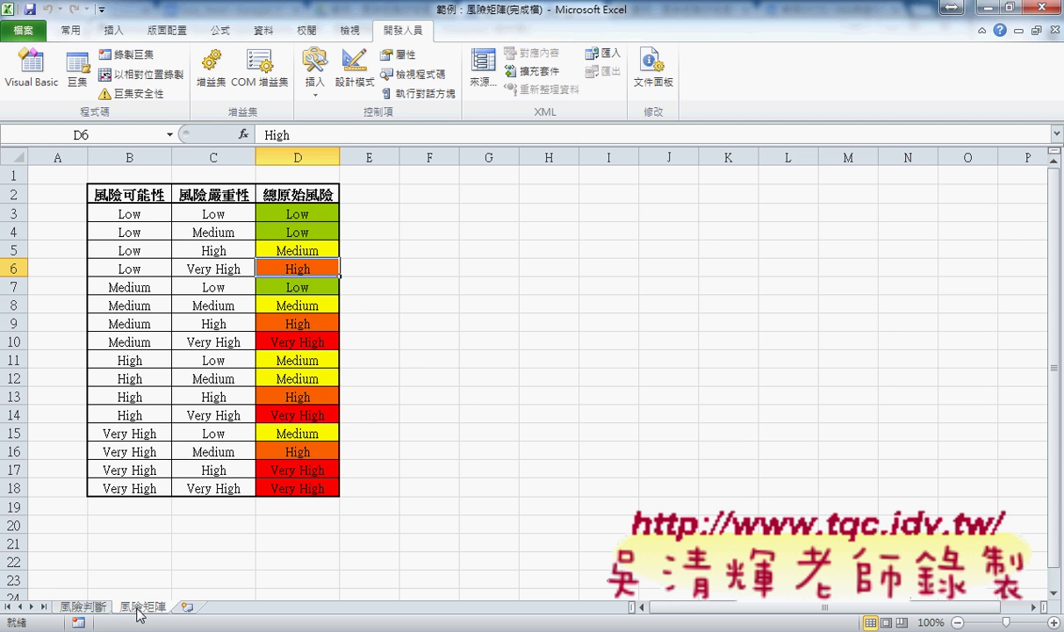
- On the 風險判斷 sheet, clear the macro results from I3:I6
click(84, 607)
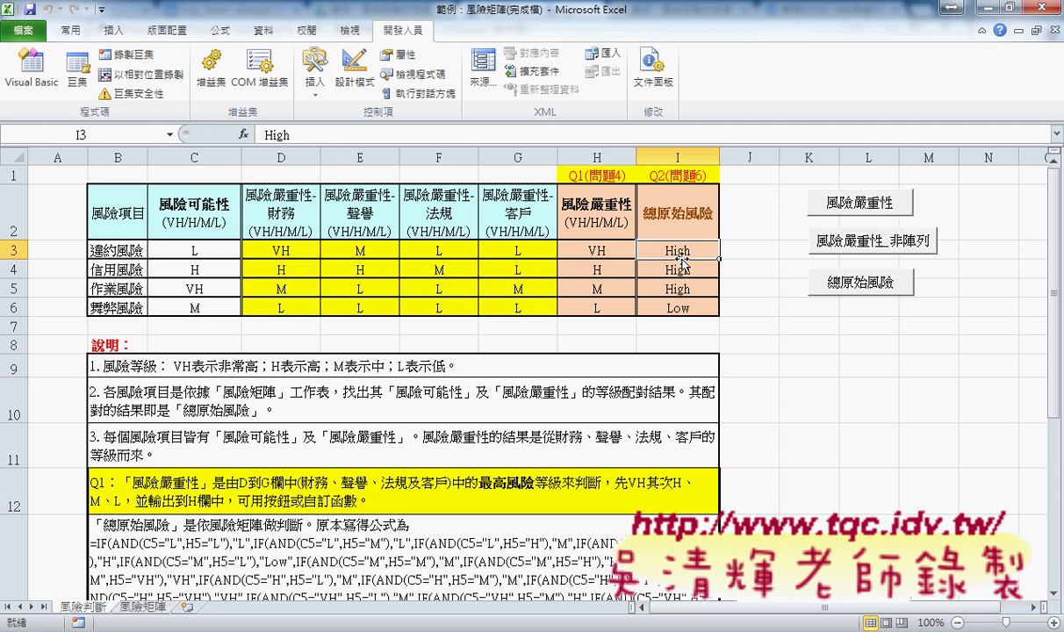
drag(677, 252, 680, 308)
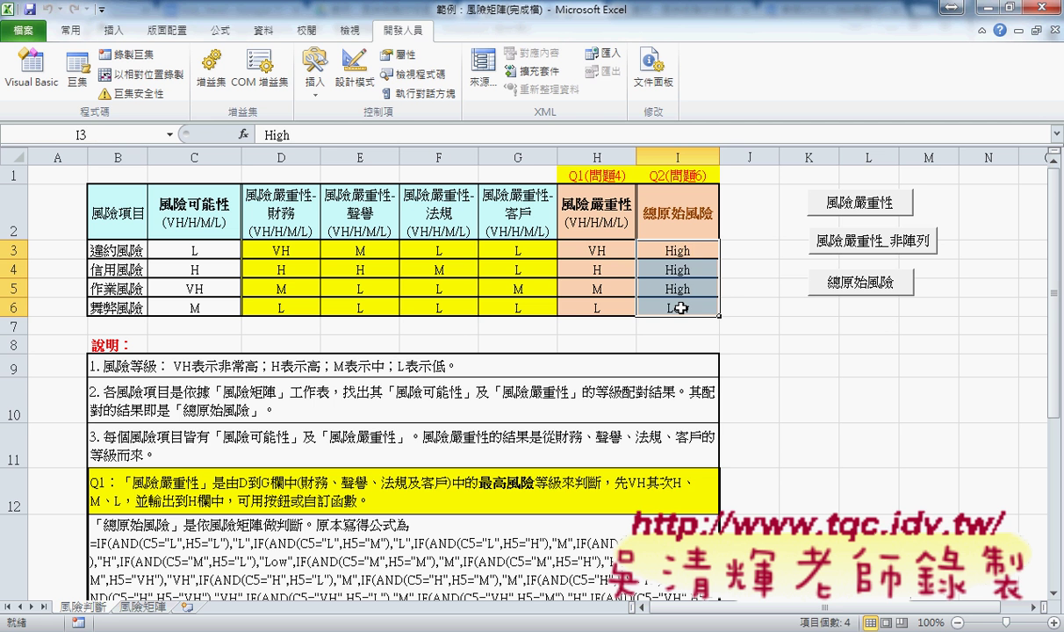
key(Delete)
- Enter =總原始風險_函數(C3,H3) in I3 so it returns High
click(682, 250)
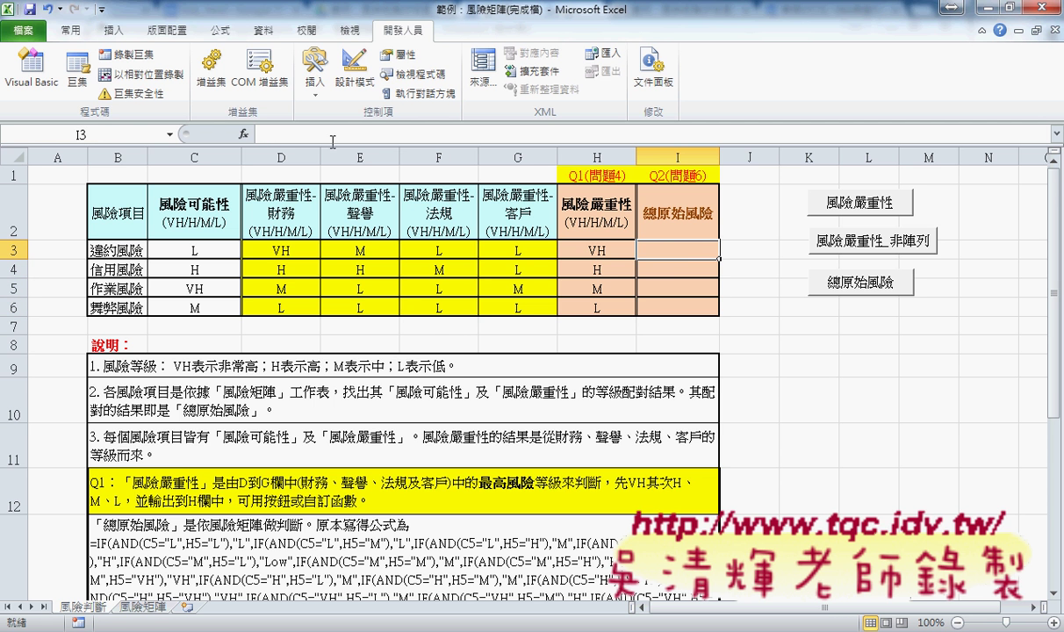
click(243, 134)
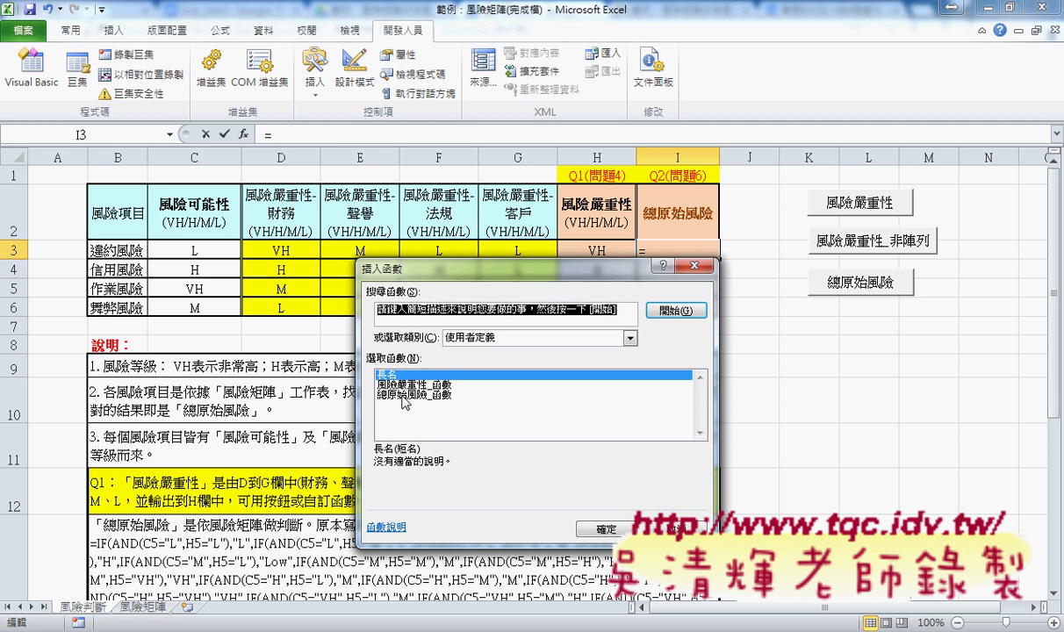
click(406, 395)
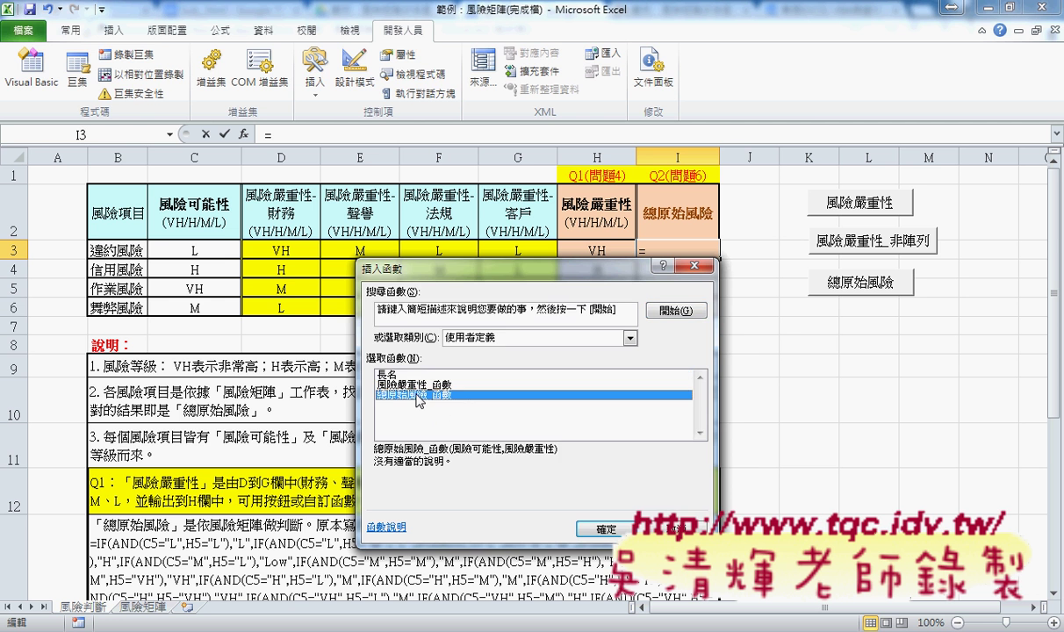
click(604, 528)
click(221, 252)
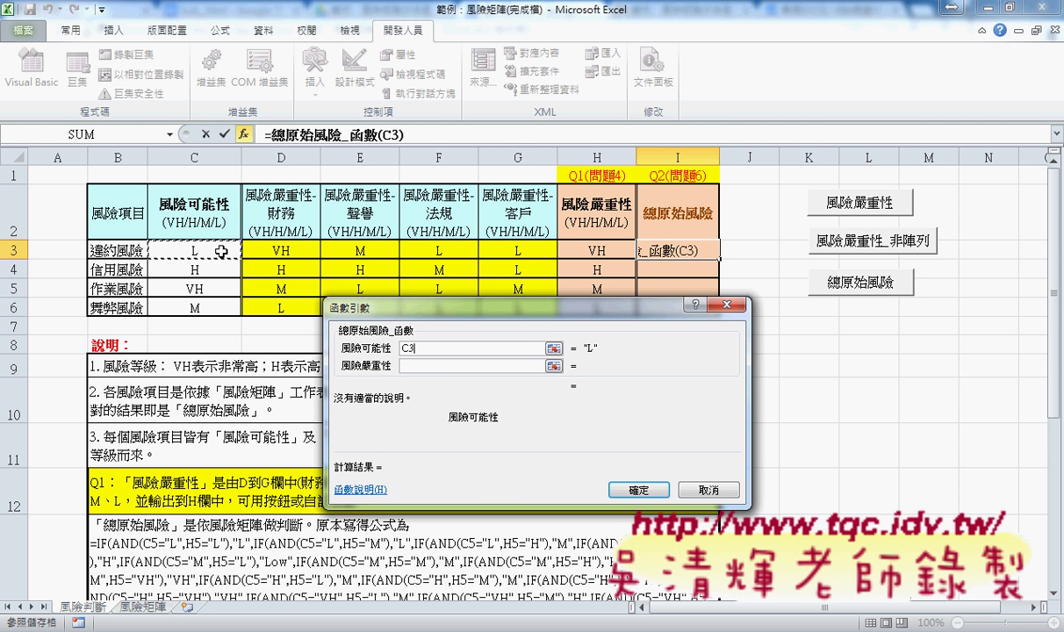
key(Tab)
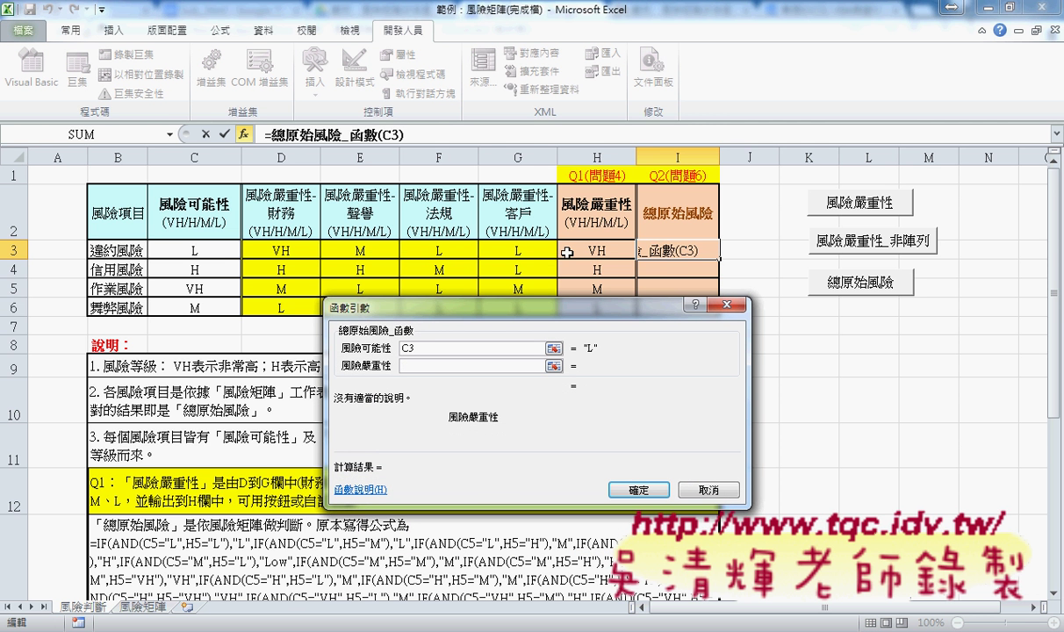
click(567, 253)
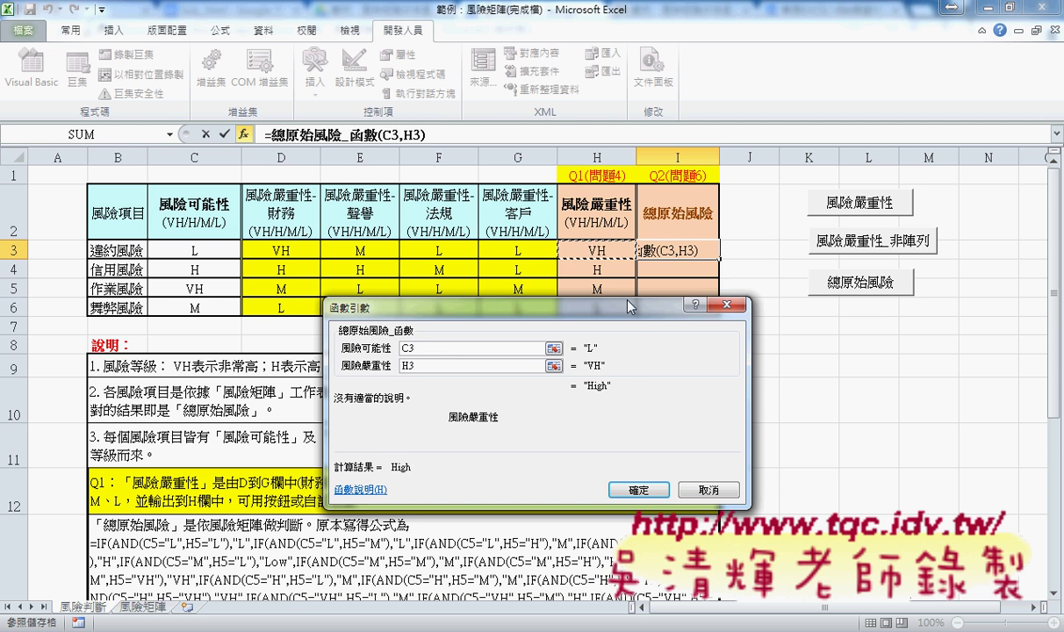
click(638, 490)
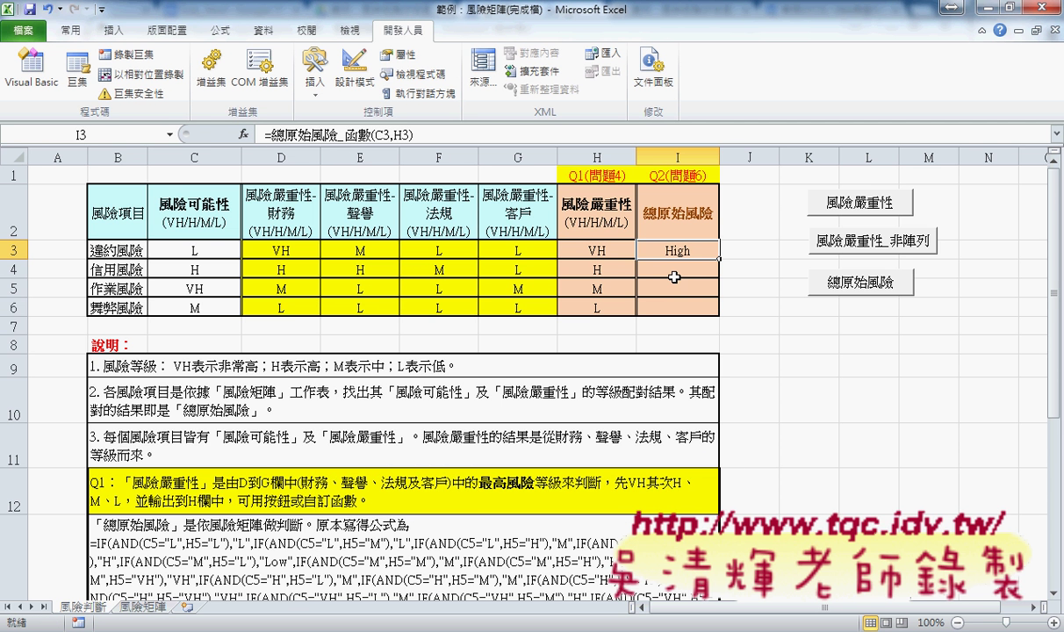
- Drag I3's =總原始風險_函數(C3,H3) formula down through I6
drag(717, 259, 714, 318)
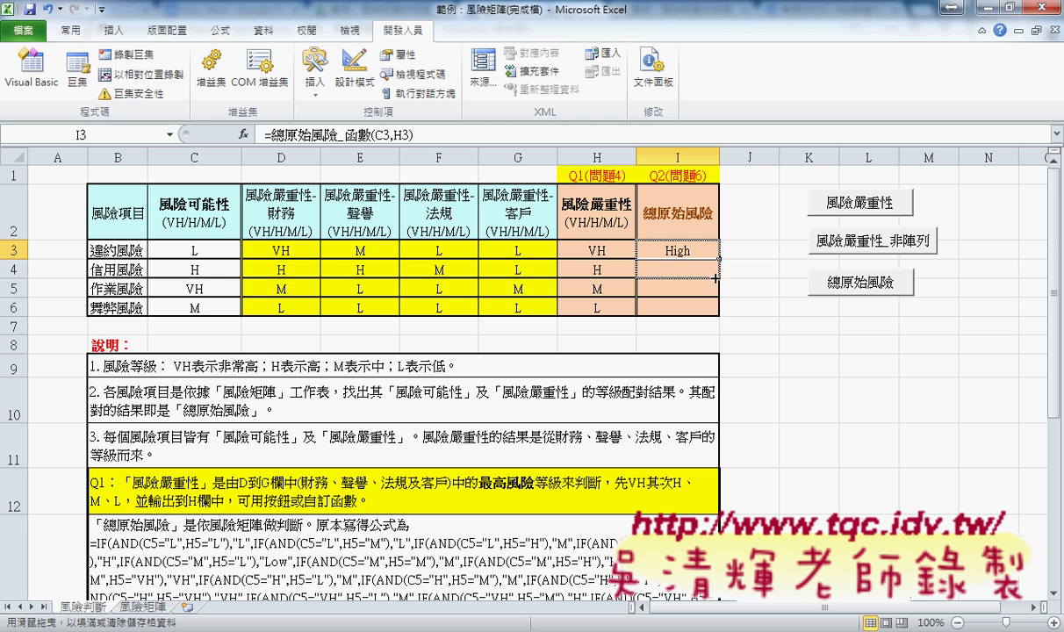